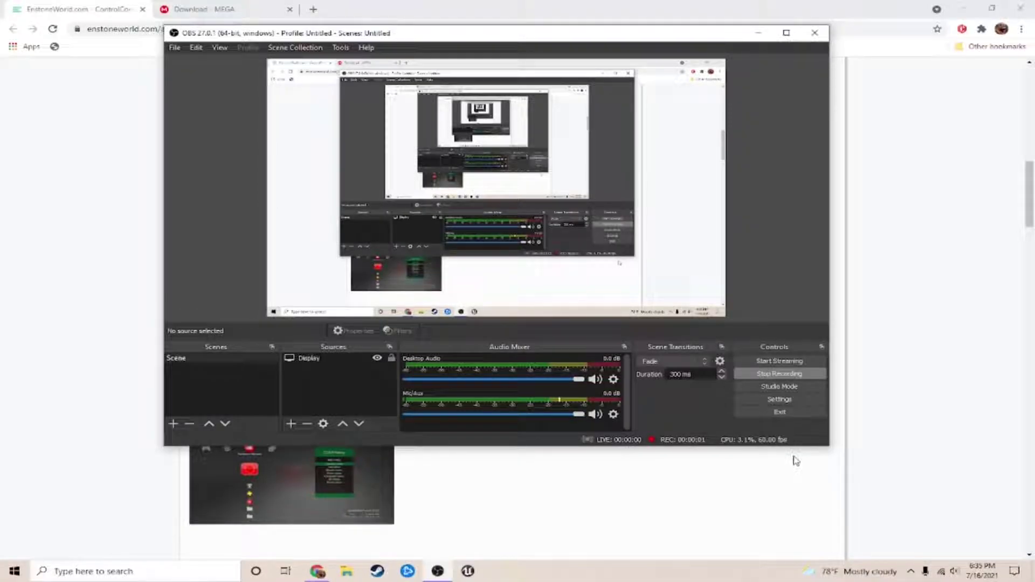
# - Bring Chrome's EnstoneWorld ControlConsole API article to the front at its Console Manager section
pyautogui.click(796, 461)
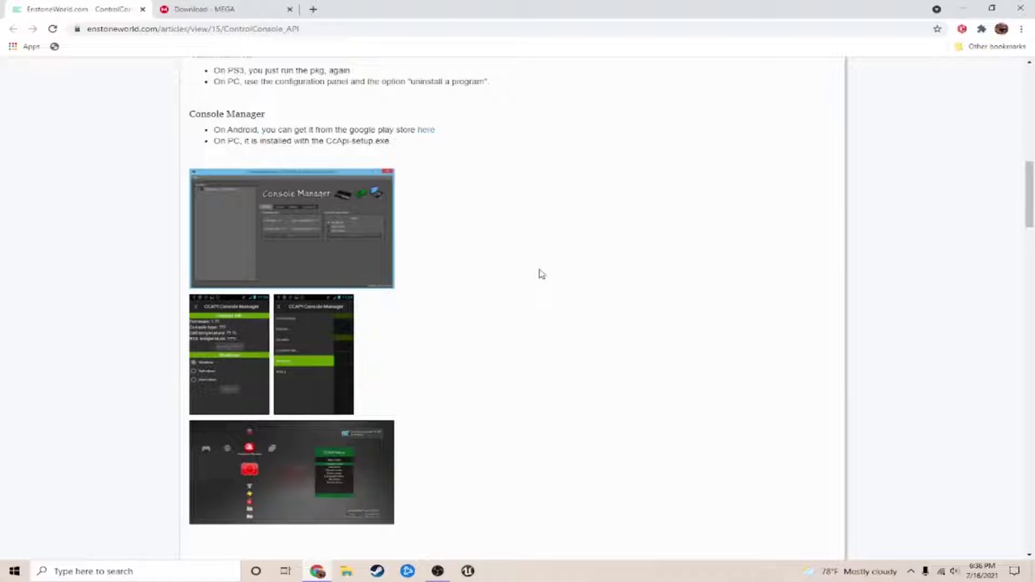
# - Scroll up and briefly highlight firmware rows 4.30 to 4.41 in the compatibility table
pyautogui.scroll(10, 541, 274)
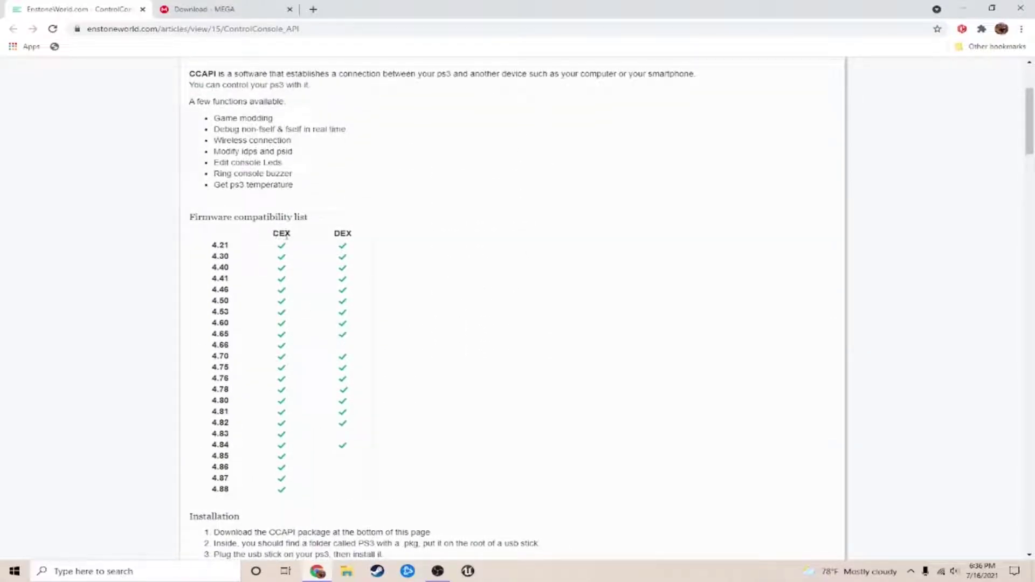
pyautogui.moveTo(285, 247); pyautogui.dragTo(282, 280)
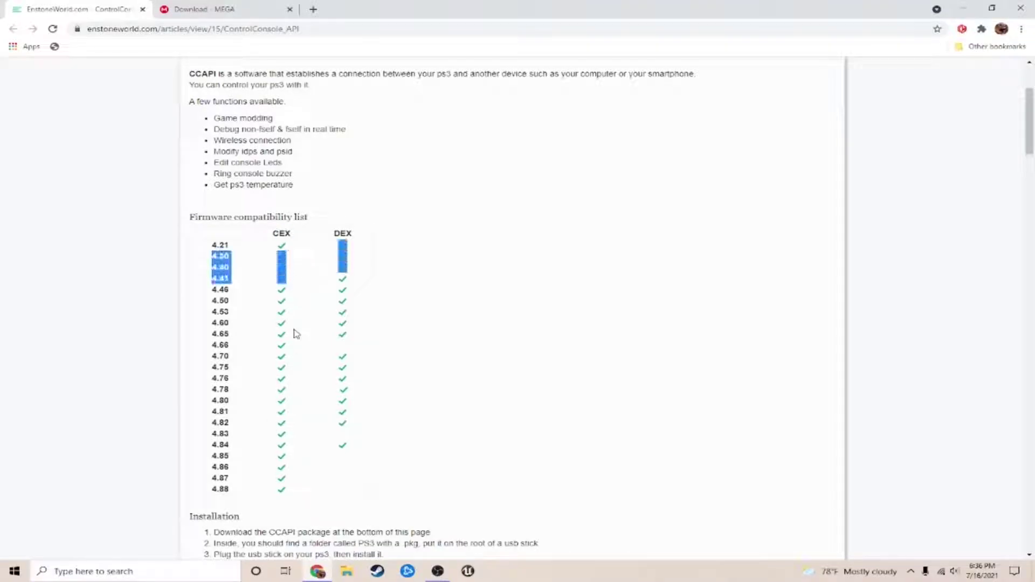
pyautogui.click(336, 240)
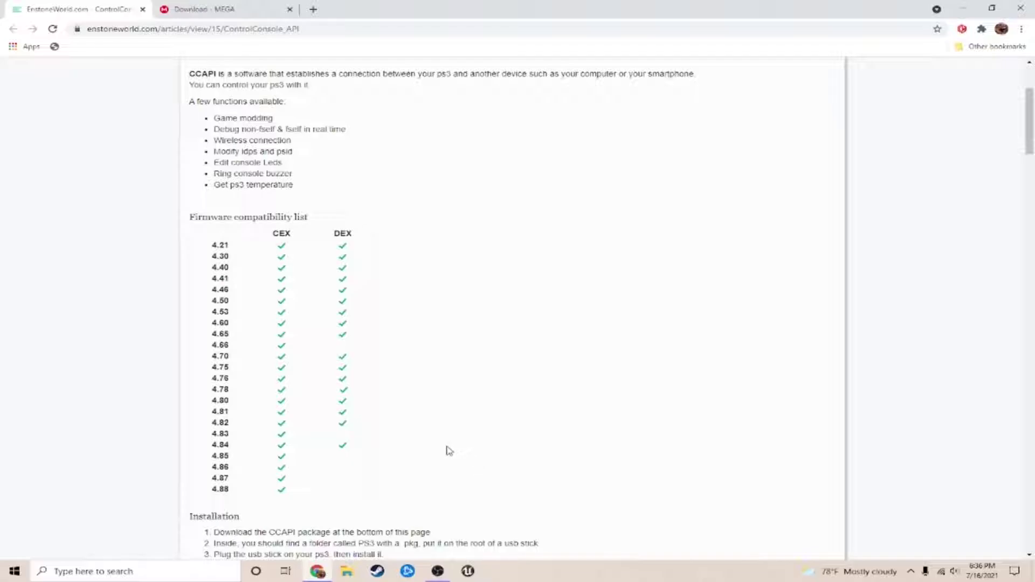
# - Scroll down to the CCAPI download links listing the 2.80 REV9 Package
pyautogui.scroll(-6, 448, 445)
pyautogui.scroll(-5, 447, 445)
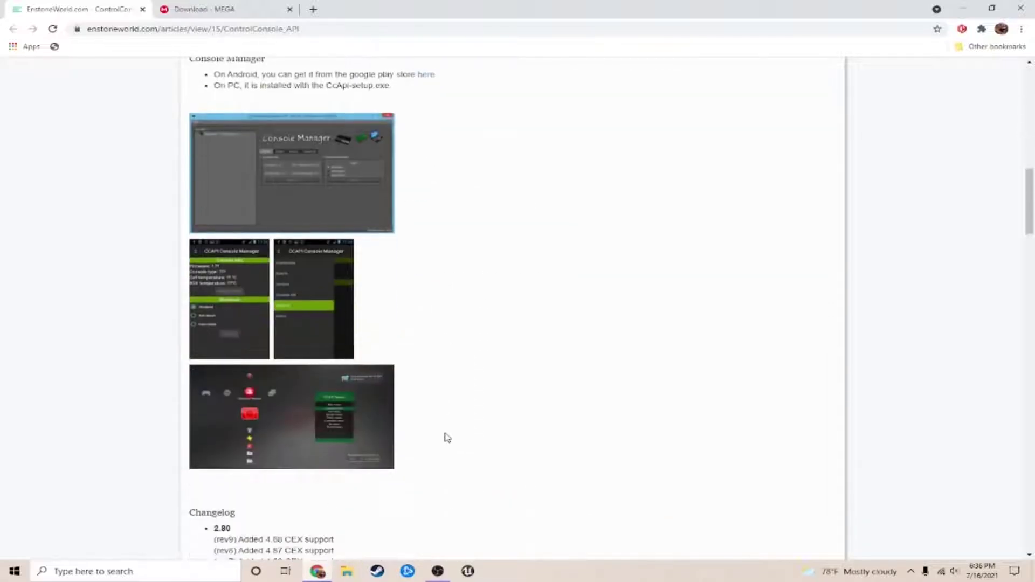
pyautogui.scroll(-7, 447, 438)
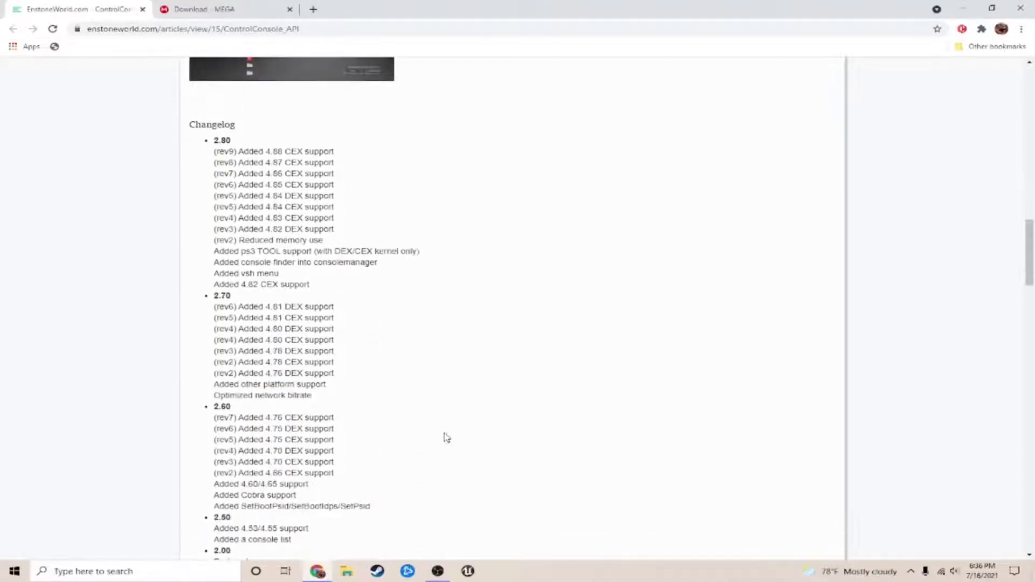
pyautogui.scroll(-6, 442, 439)
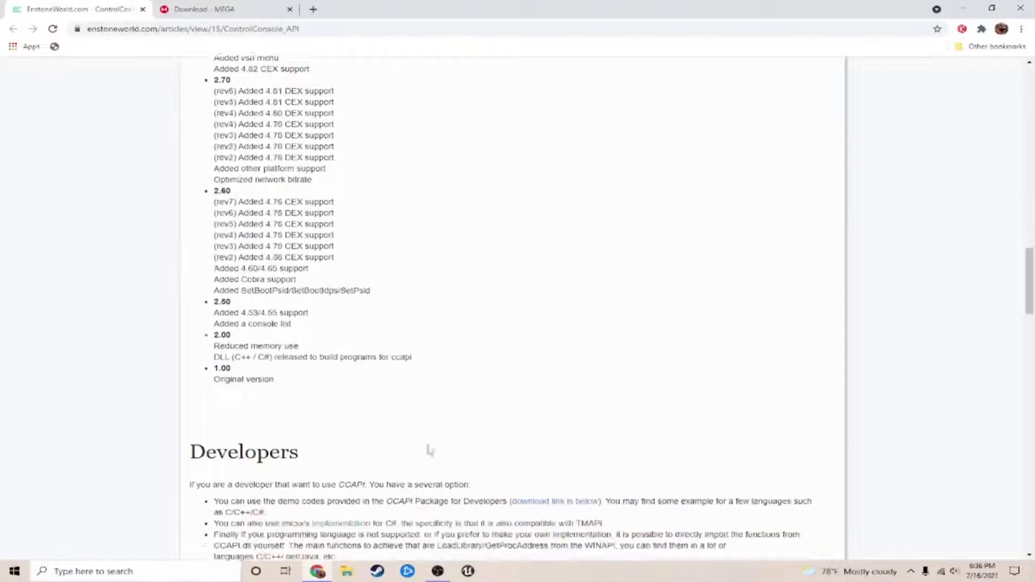
pyautogui.scroll(-3, 426, 451)
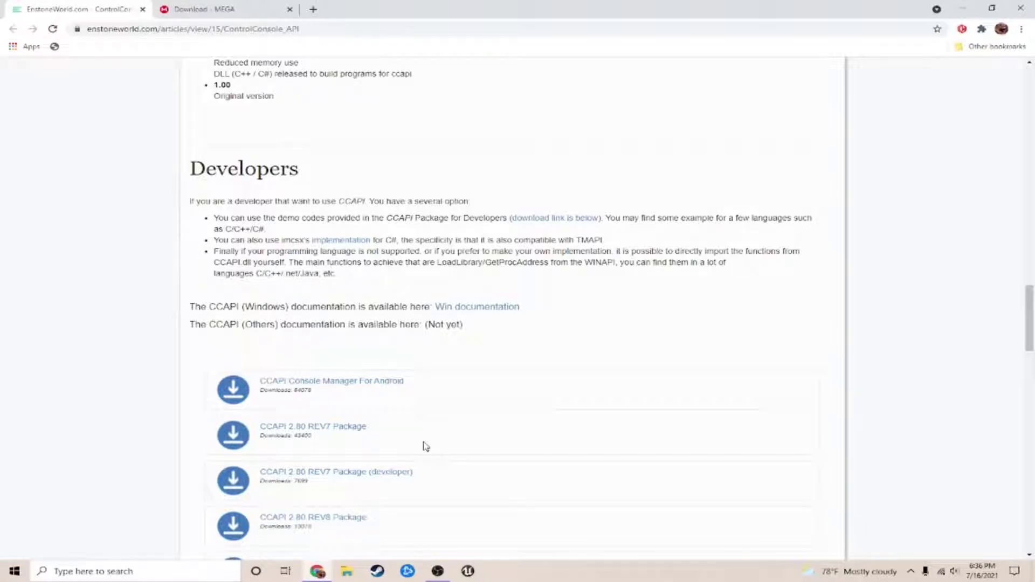
pyautogui.scroll(-3, 426, 447)
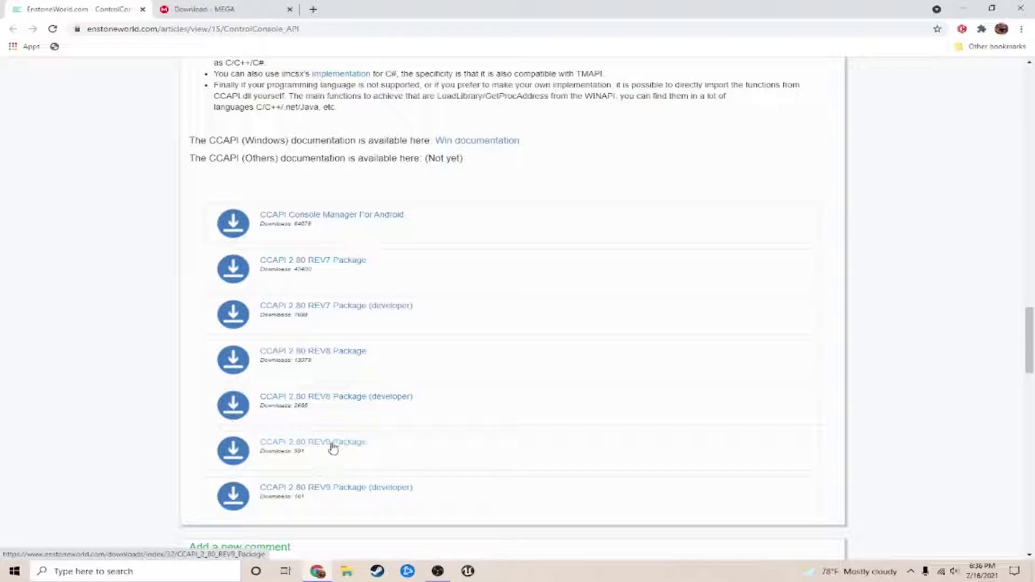
# - Download the CCAPI 2.80 REV9 Package from the article's link
pyautogui.click(271, 450)
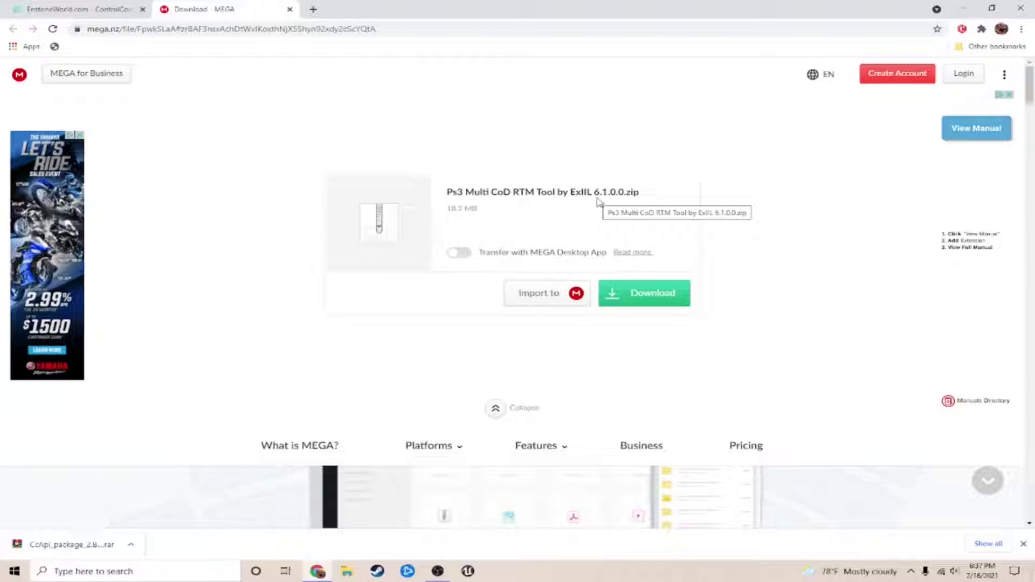
# - Start downloading Ps3 Multi CoD RTM Tool by ExILL 6.1.0.0.zip from MEGA
pyautogui.click(651, 296)
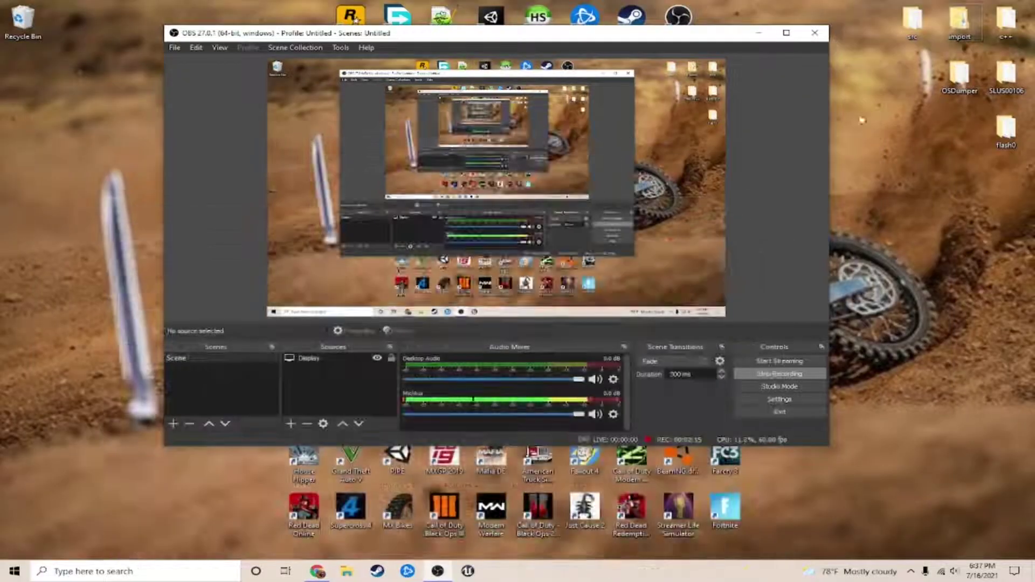
# - Move the CcApi package 2.80 Rev9 archive from Downloads onto the desktop, then return to Chrome
pyautogui.click(964, 8)
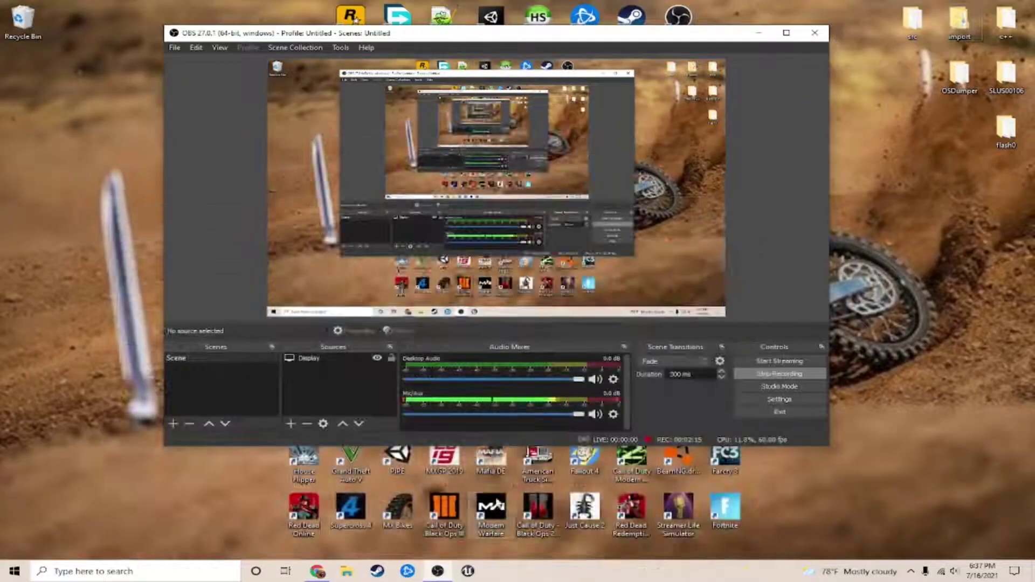
pyautogui.click(759, 33)
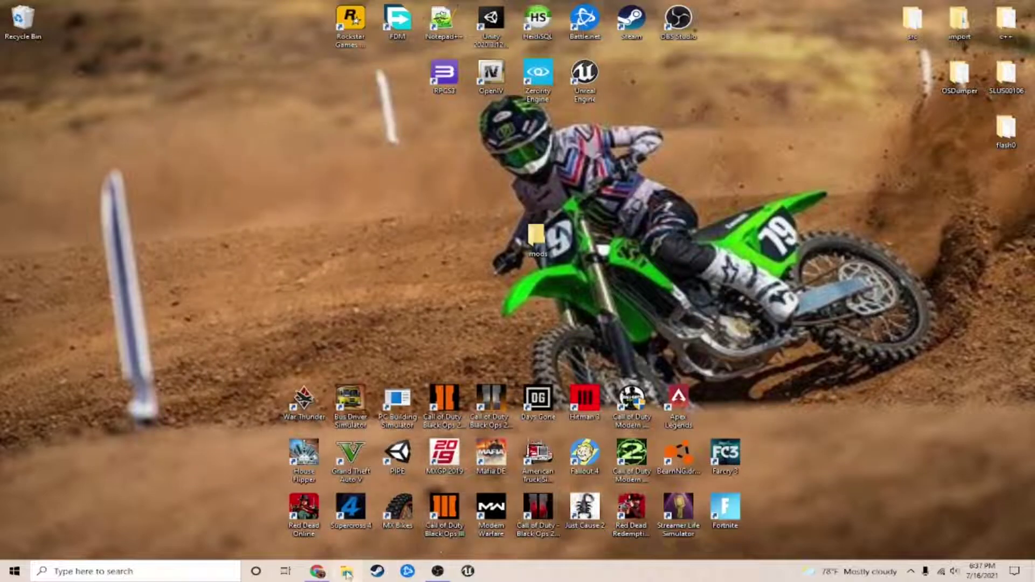
pyautogui.press('super+e')
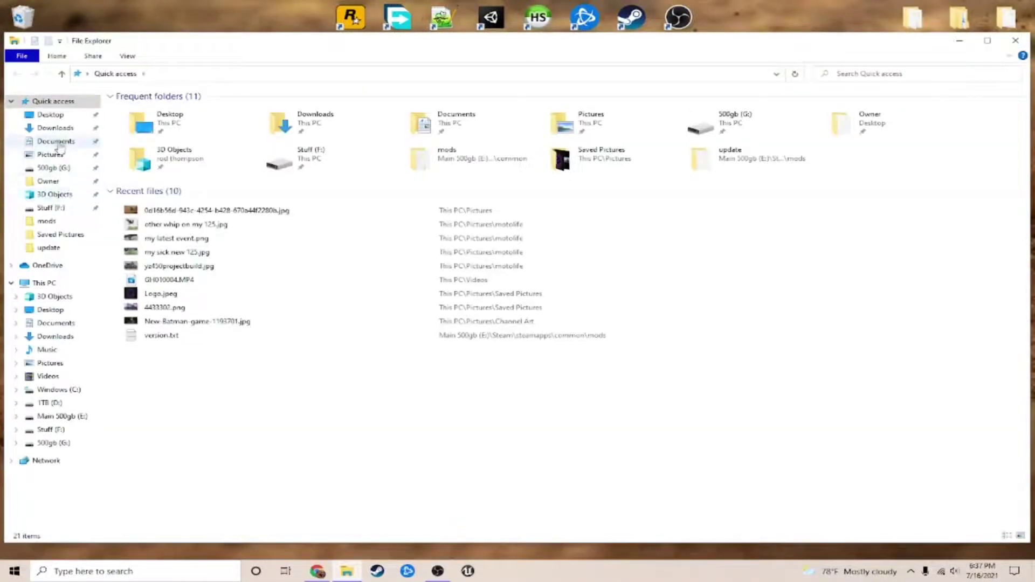
pyautogui.click(68, 130)
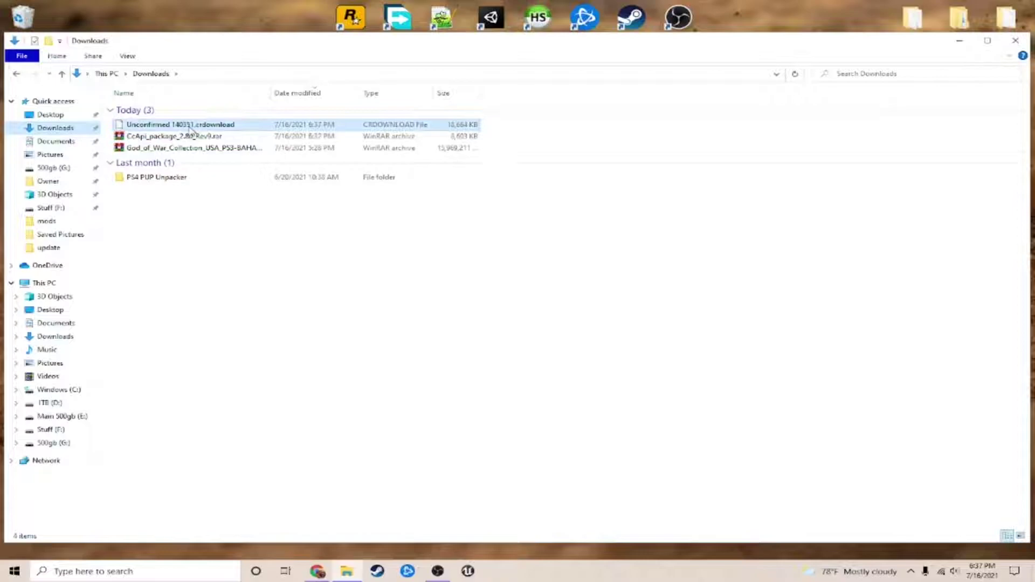
pyautogui.moveTo(161, 124); pyautogui.dragTo(238, 26)
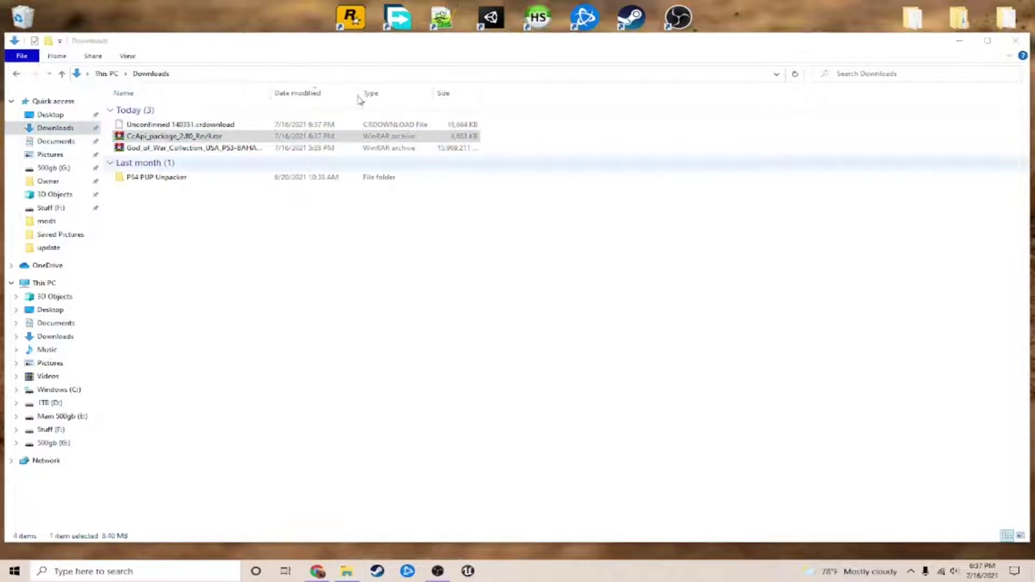
pyautogui.rightClick(341, 216)
pyautogui.click(373, 275)
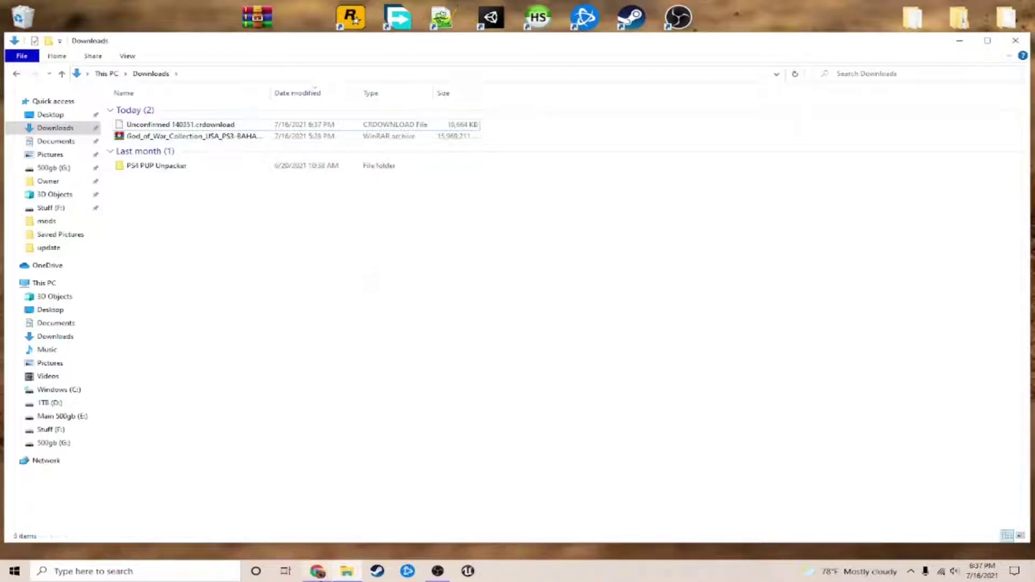
pyautogui.hotkey('alt', 'Tab')
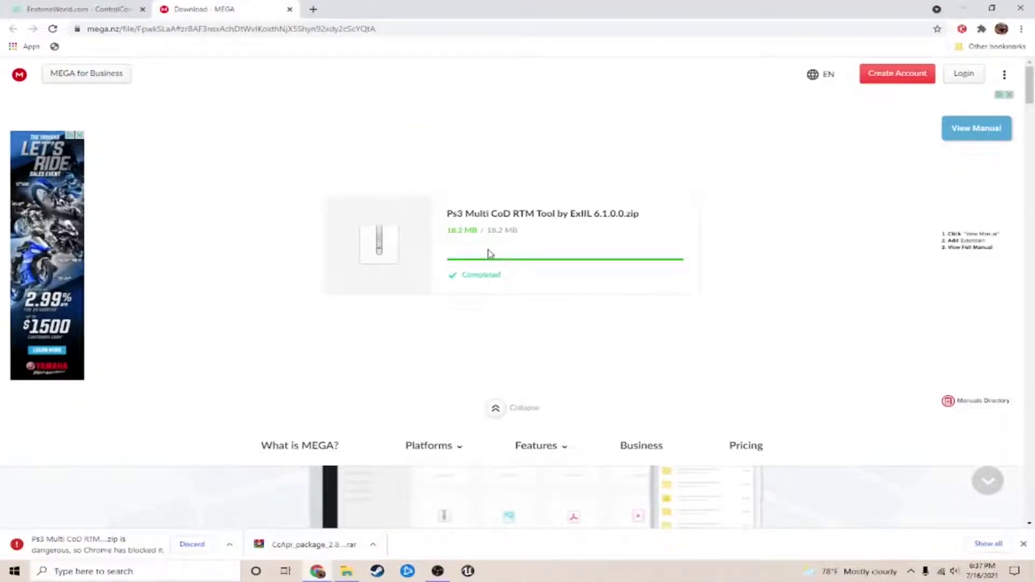
# - Keep the blocked Ps3 Multi CoD RTM Tool zip anyway; it ends as Failed – Virus detected
pyautogui.click(229, 545)
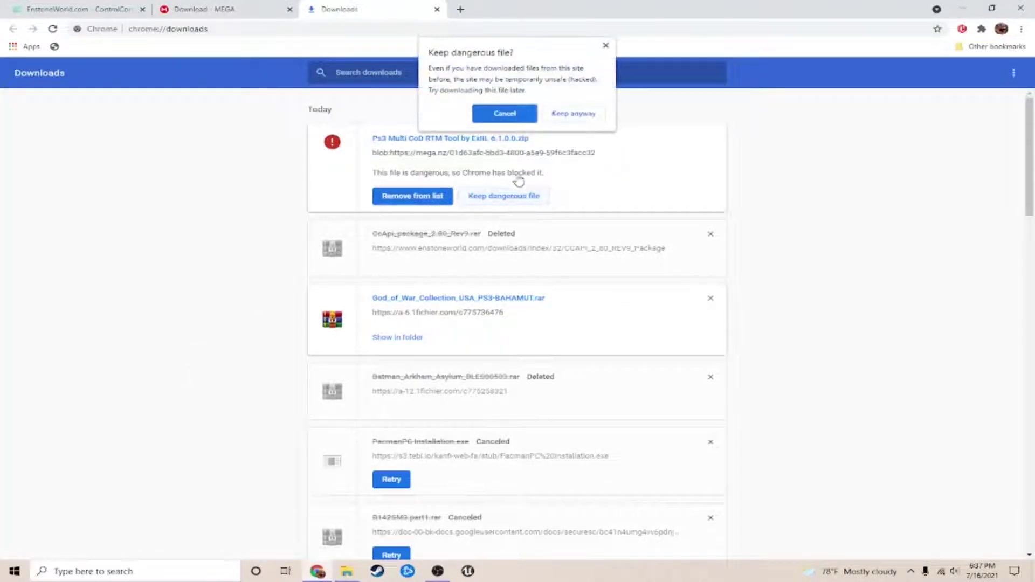
pyautogui.click(567, 115)
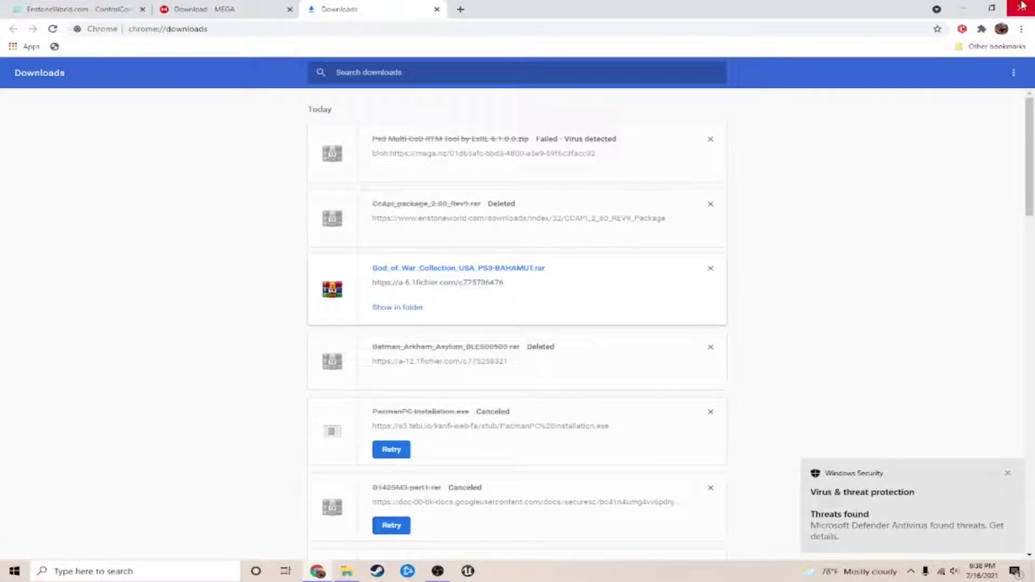
pyautogui.click(954, 11)
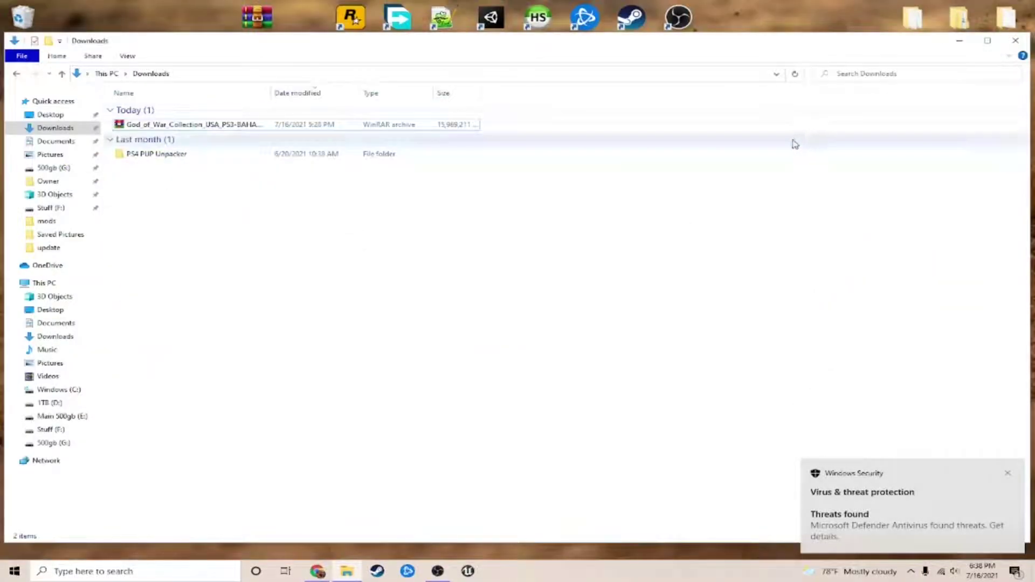
pyautogui.click(316, 571)
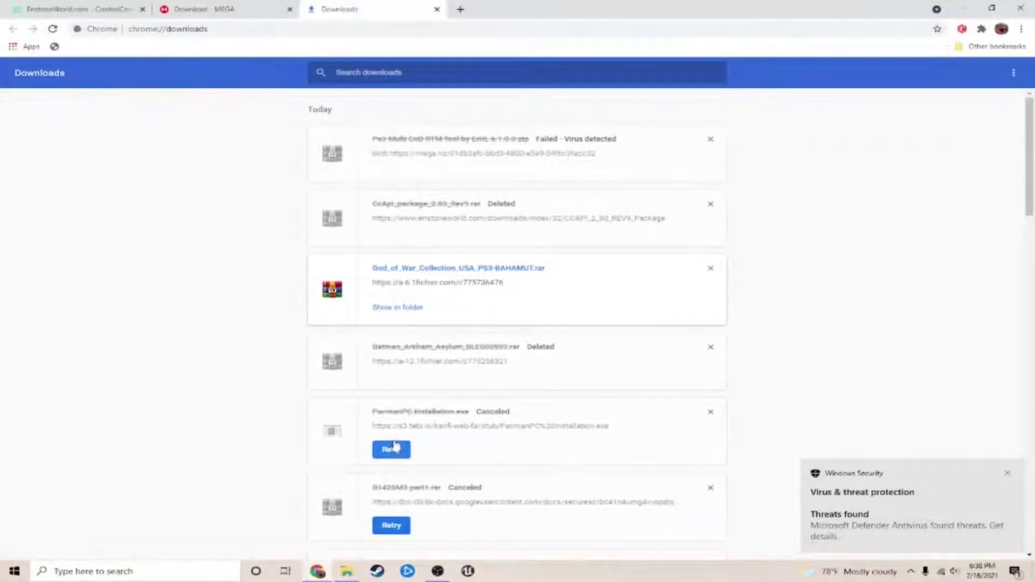
# - Open Windows Security via a 'secur' search and review the detected threat and allowed threats
pyautogui.click(15, 572)
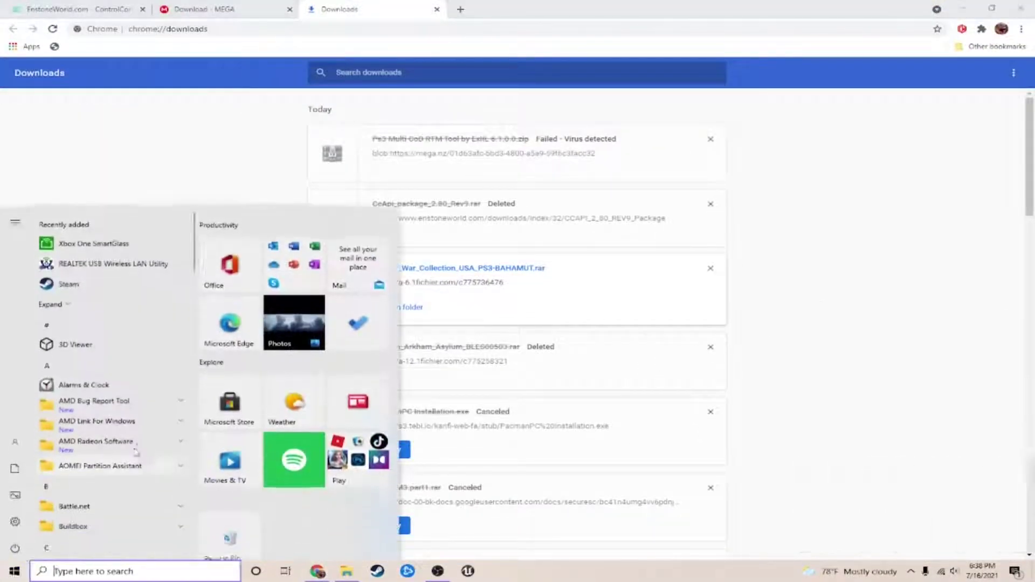
pyautogui.write('sec')
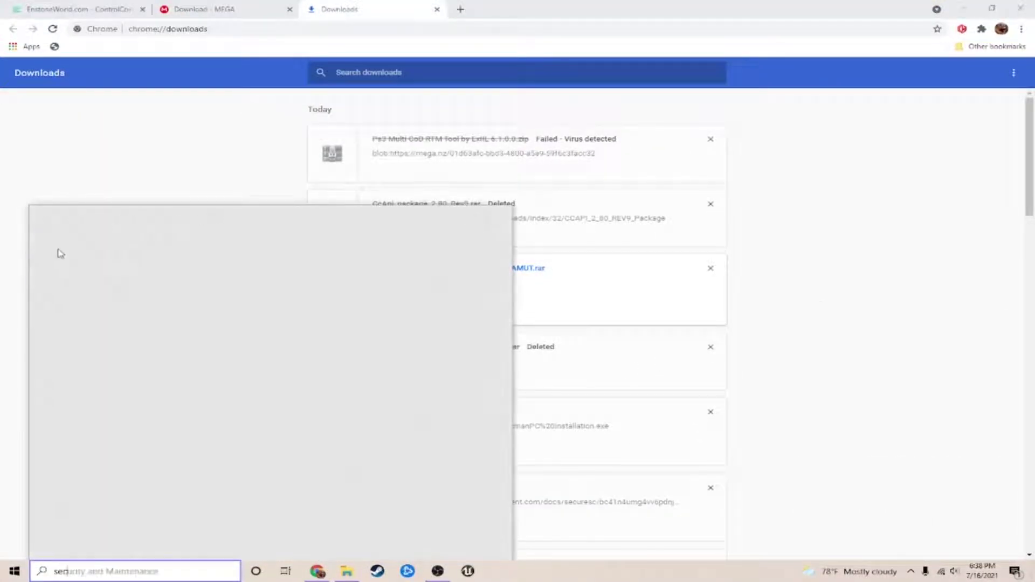
pyautogui.write('ur')
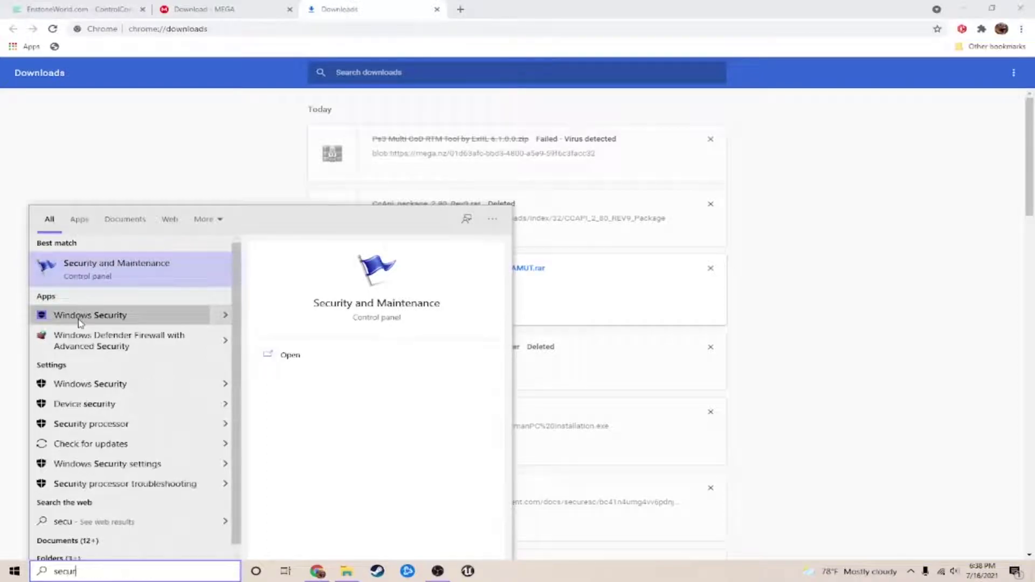
pyautogui.click(97, 281)
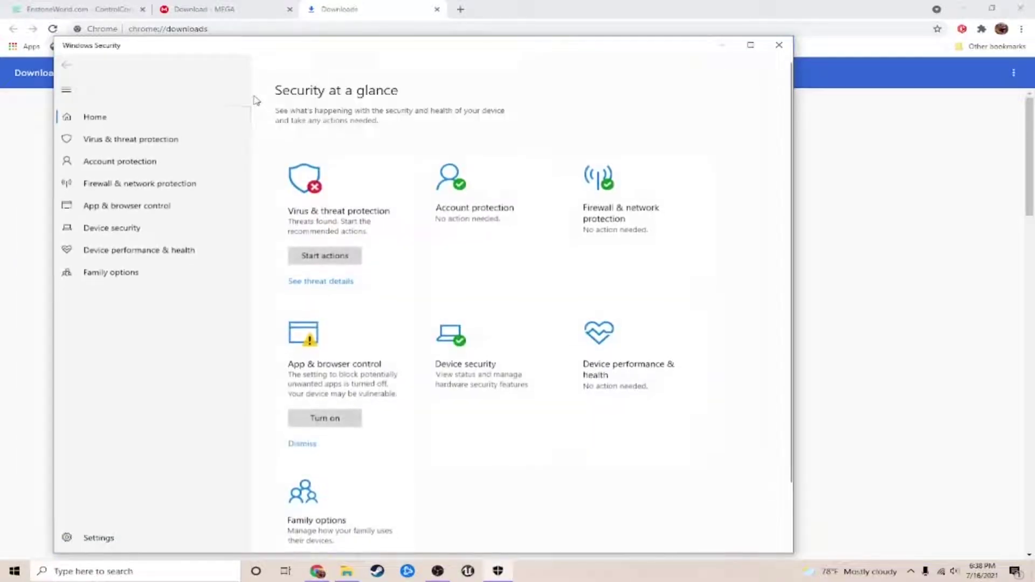
pyautogui.click(343, 283)
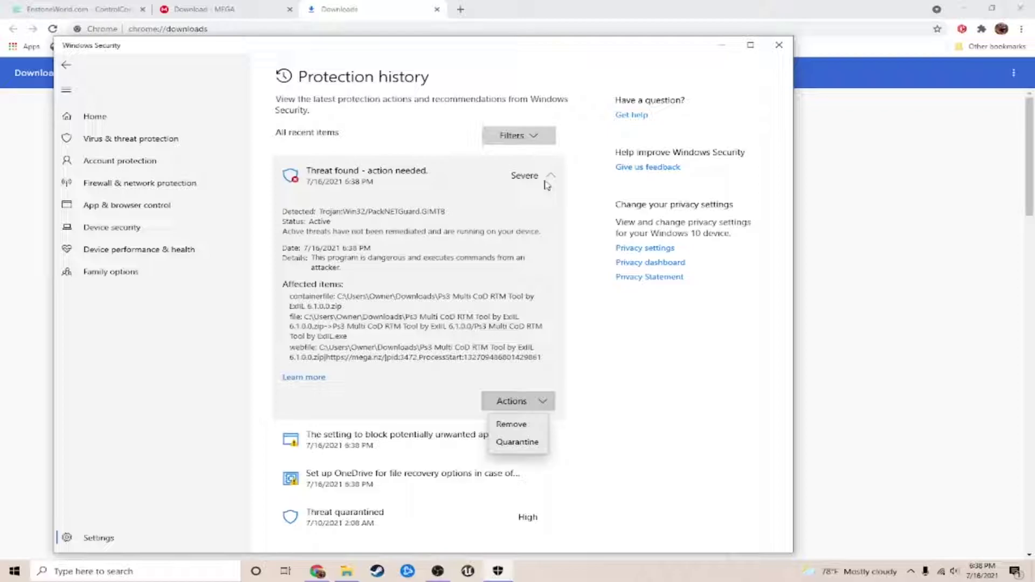
pyautogui.click(119, 161)
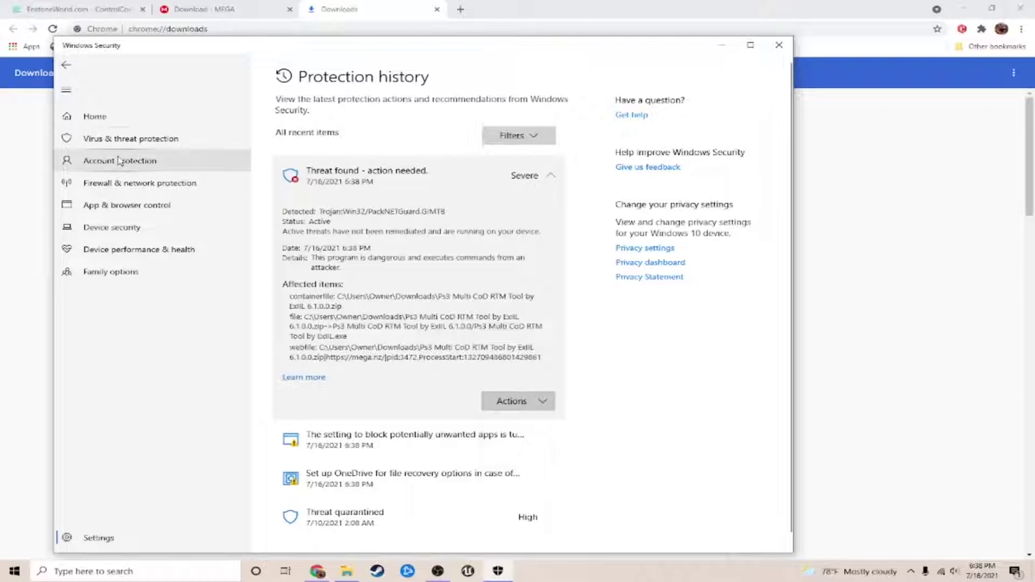
pyautogui.click(138, 139)
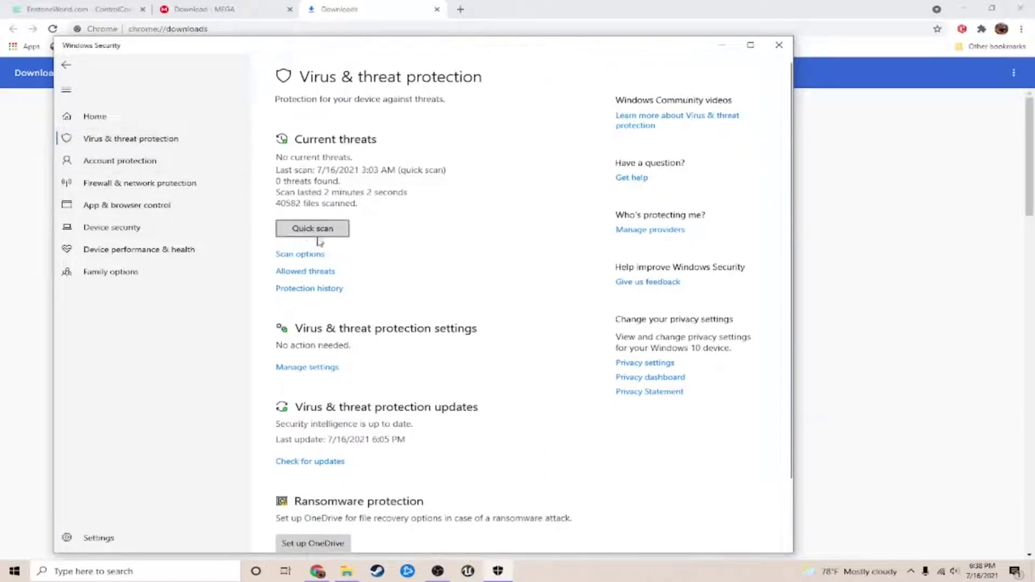
pyautogui.click(315, 276)
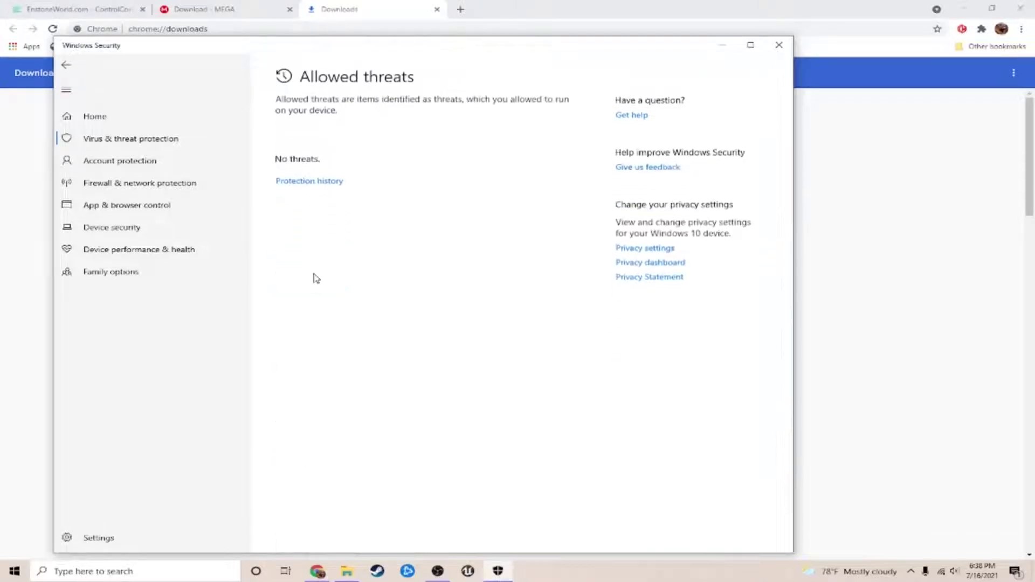
pyautogui.click(109, 146)
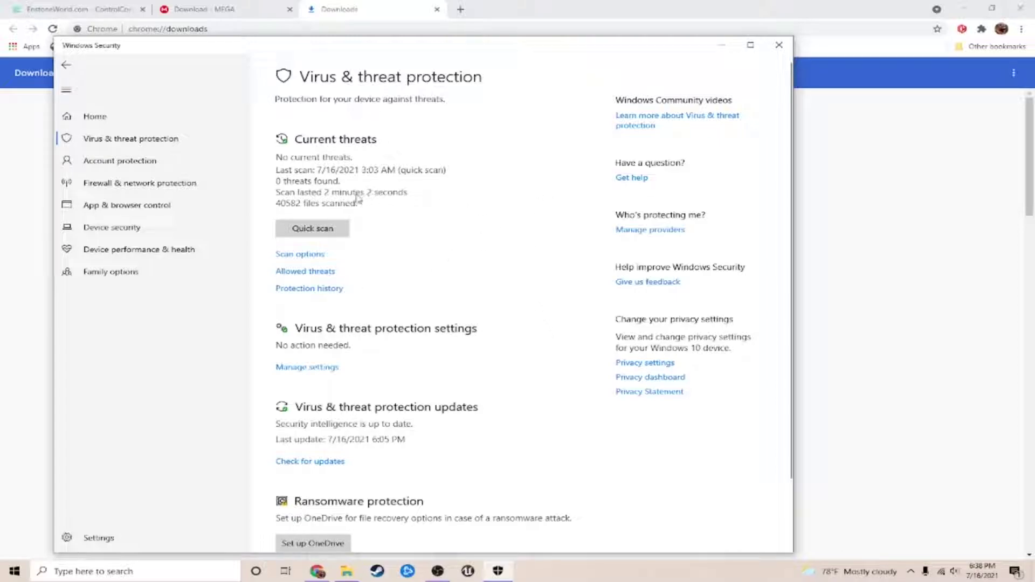
# - Browse the Windows Security settings, overview and virus and threat protection pages
pyautogui.scroll(-3, 356, 201)
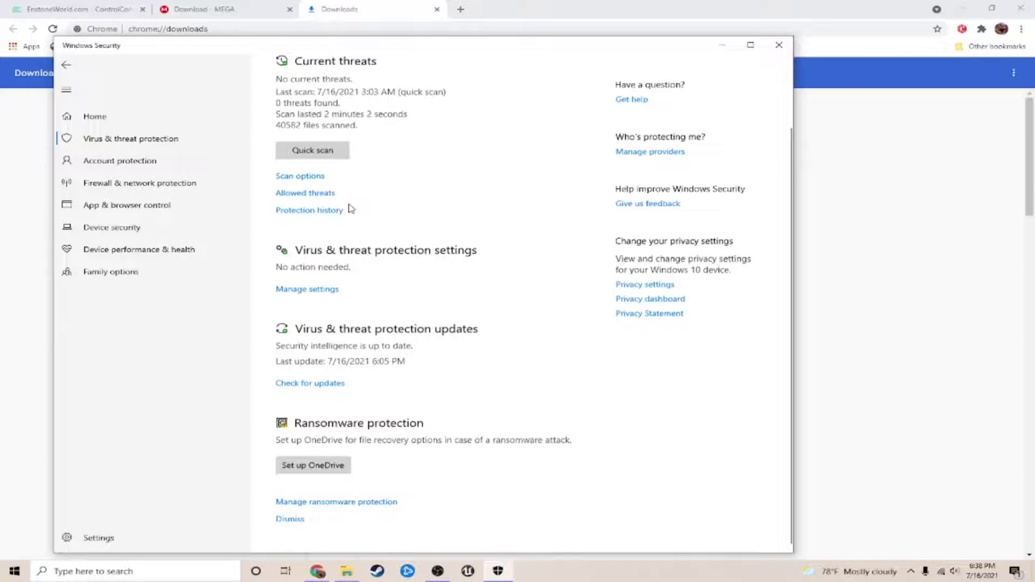
pyautogui.scroll(3, 349, 210)
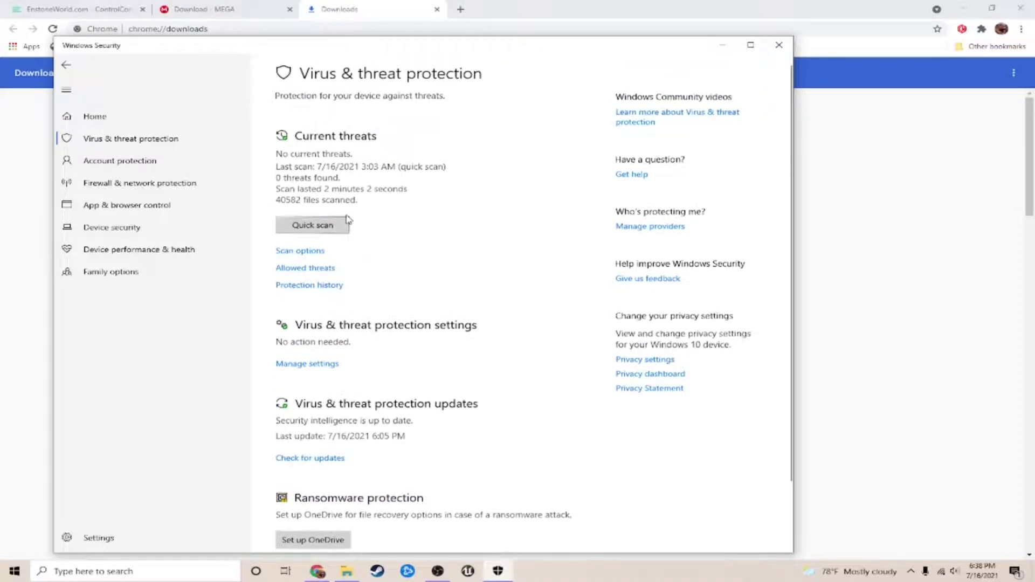
pyautogui.click(99, 547)
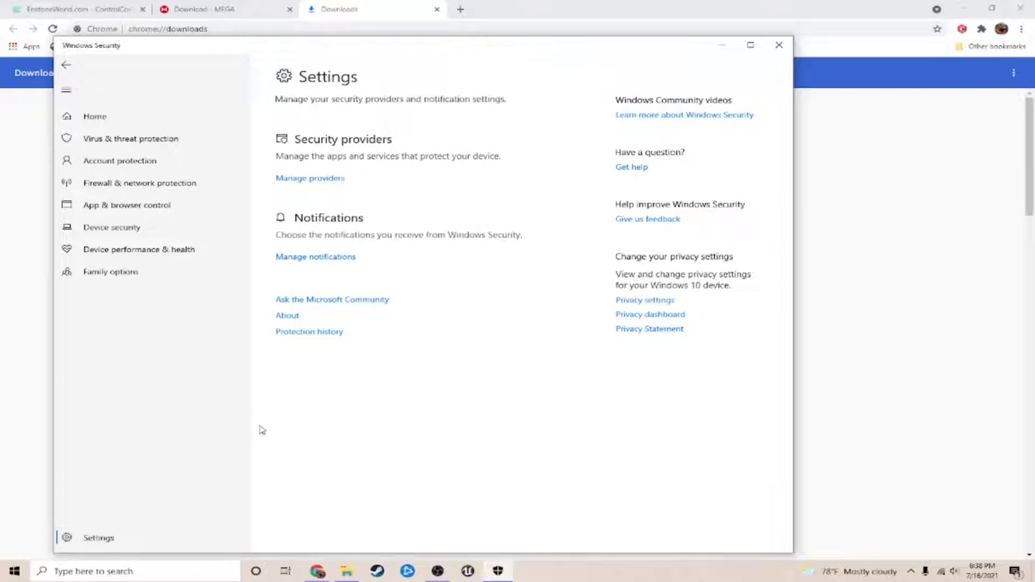
pyautogui.click(126, 140)
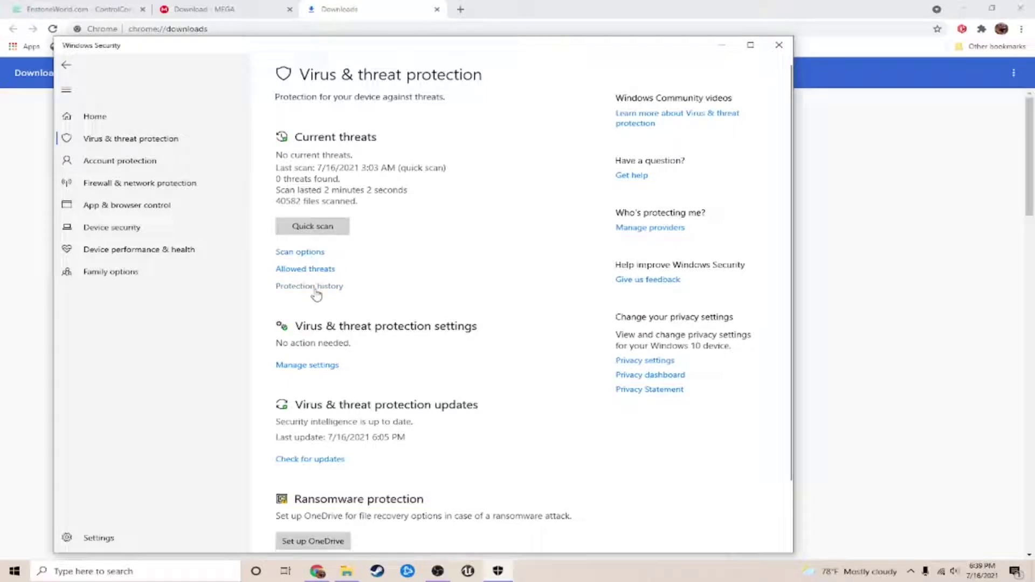
pyautogui.click(116, 117)
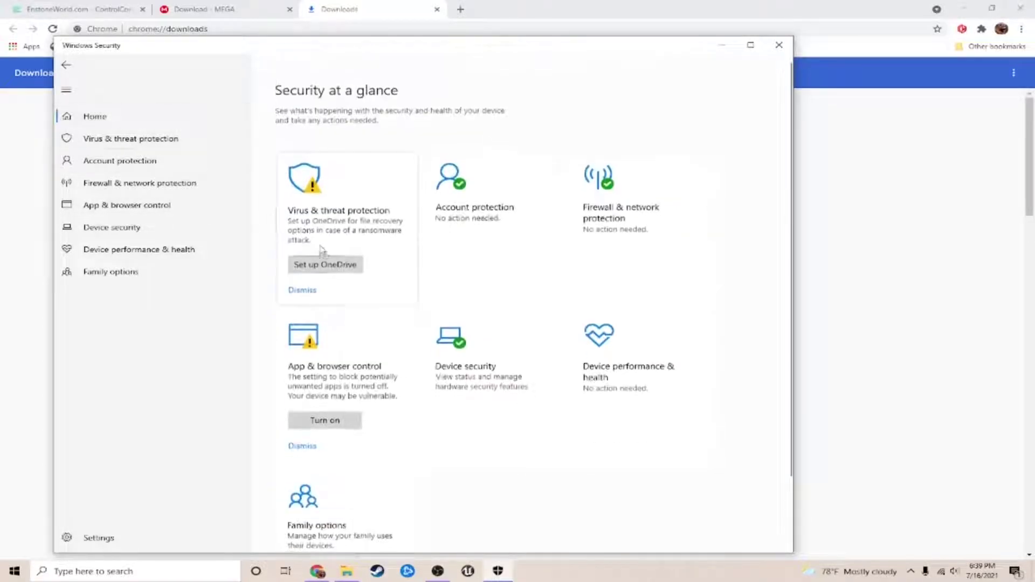
pyautogui.click(335, 229)
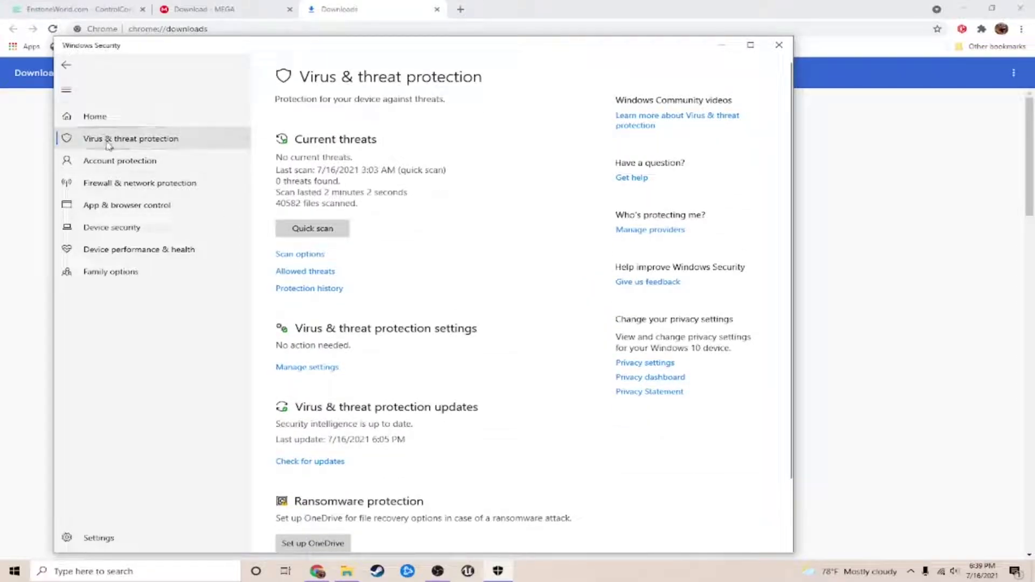
pyautogui.click(95, 117)
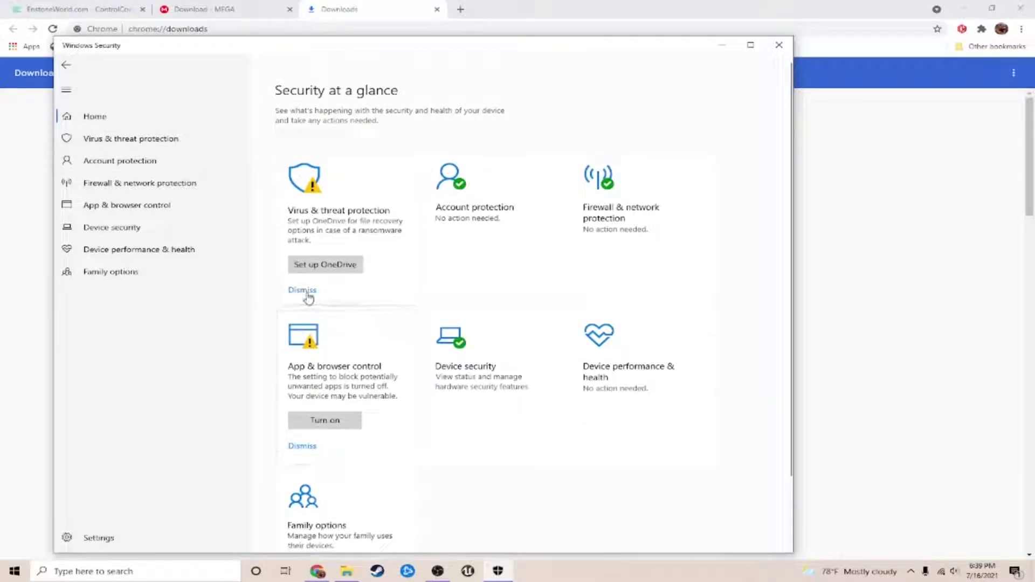
# - Dismiss the OneDrive ransomware and potentially unwanted apps warnings on the security overview
pyautogui.click(304, 291)
pyautogui.click(323, 421)
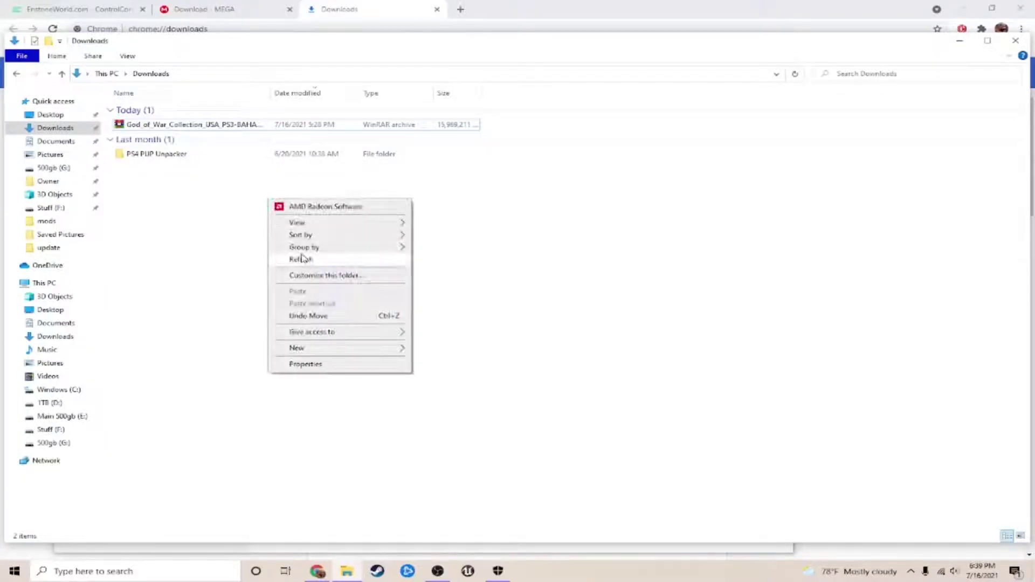
pyautogui.click(312, 7)
pyautogui.click(347, 5)
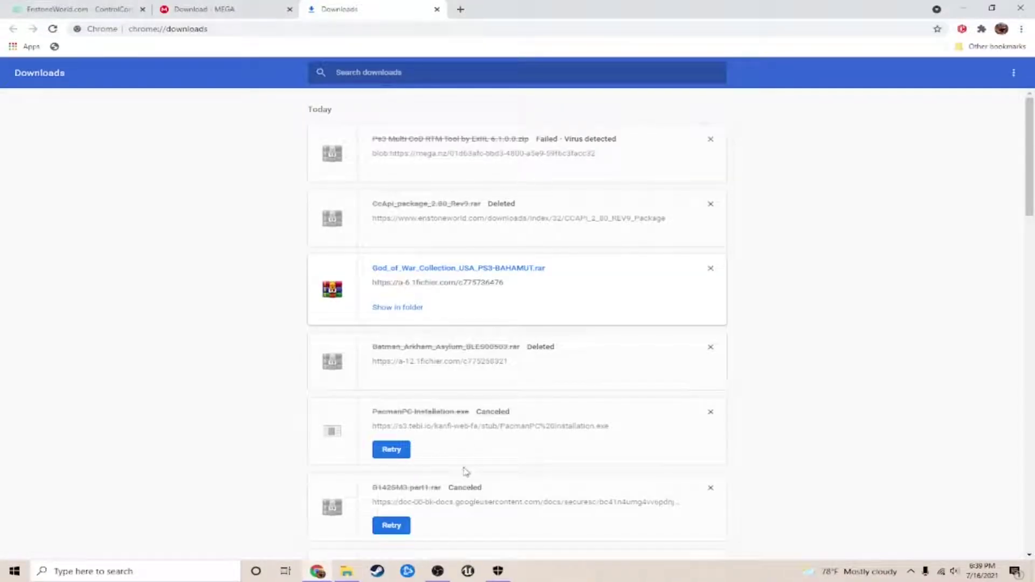
pyautogui.click(498, 571)
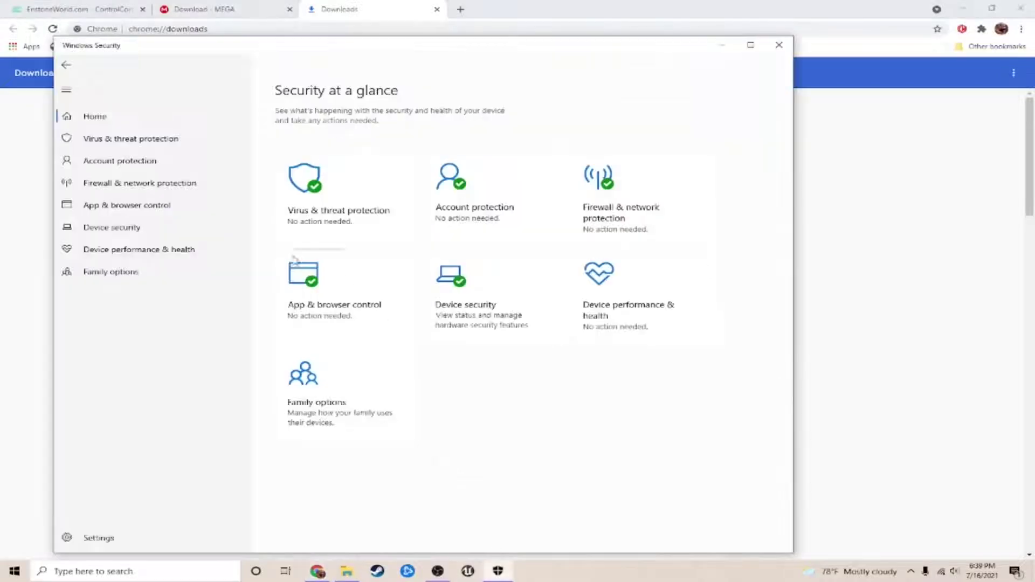
# - Check the other protection pages, then turn virus protection off in Virus & threat protection settings
pyautogui.click(140, 160)
pyautogui.click(140, 205)
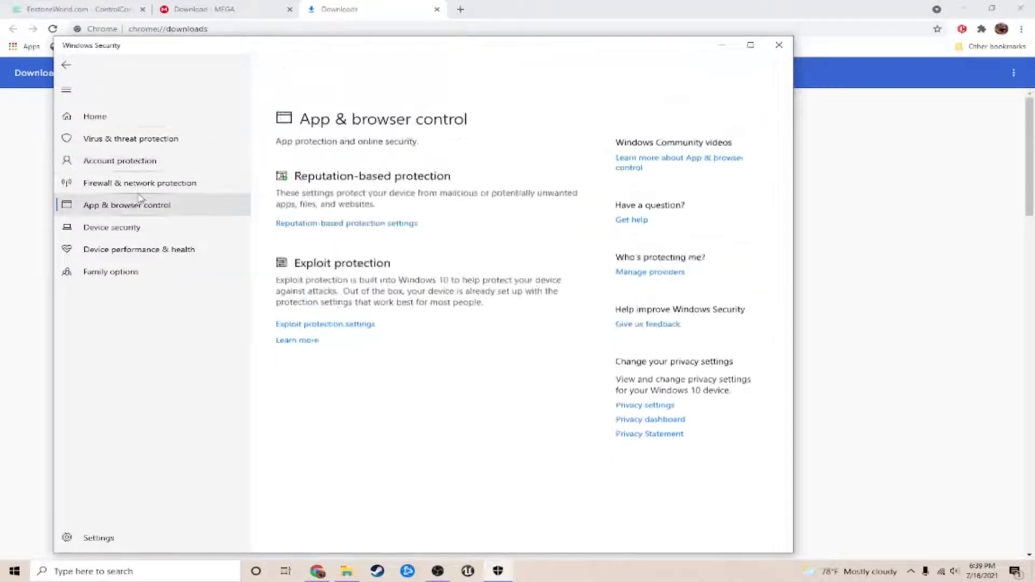
pyautogui.click(140, 185)
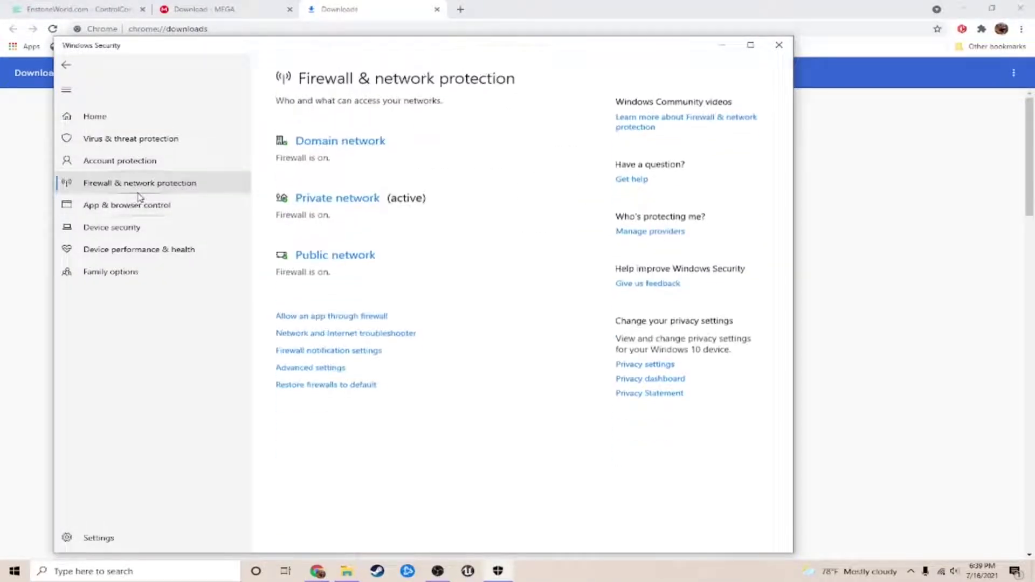
pyautogui.click(141, 139)
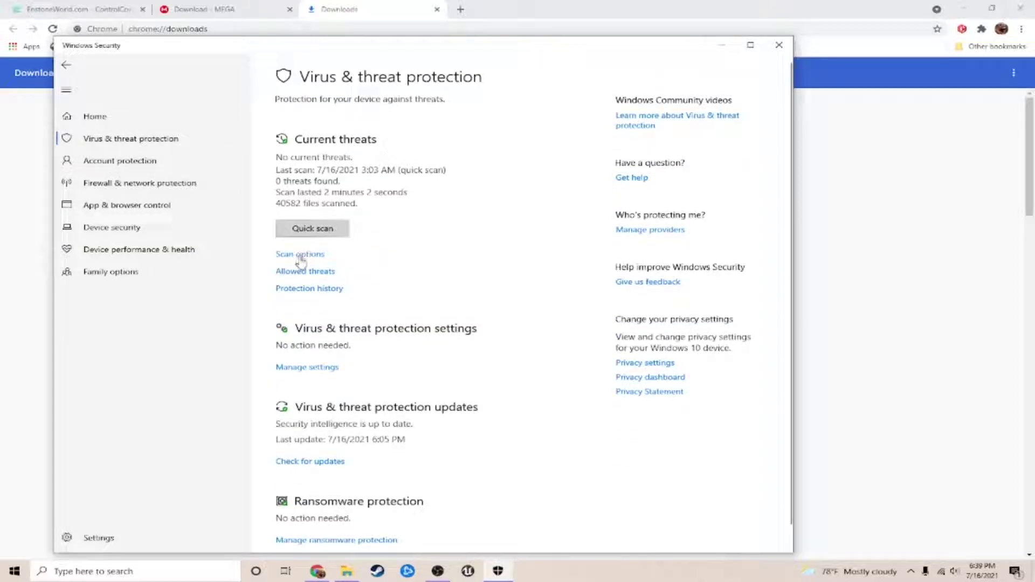
pyautogui.click(318, 369)
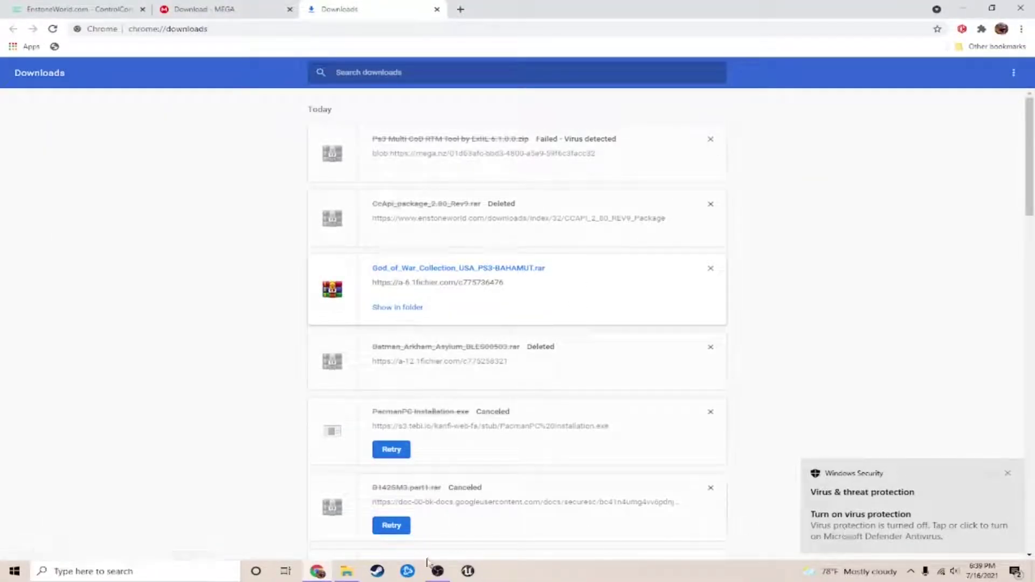
# - Keep the re-downloaded Ps3 Multi CoD RTM Tool zip despite Chrome's warning, saving it to Downloads
pyautogui.click(345, 572)
pyautogui.rightClick(291, 237)
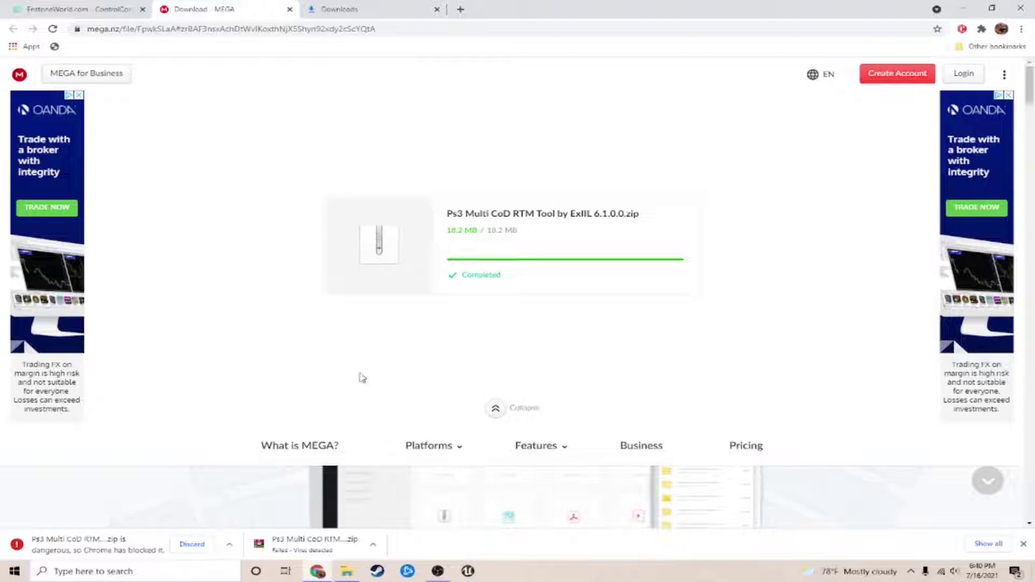
pyautogui.hotkey('ctrl', 'j')
pyautogui.click(520, 199)
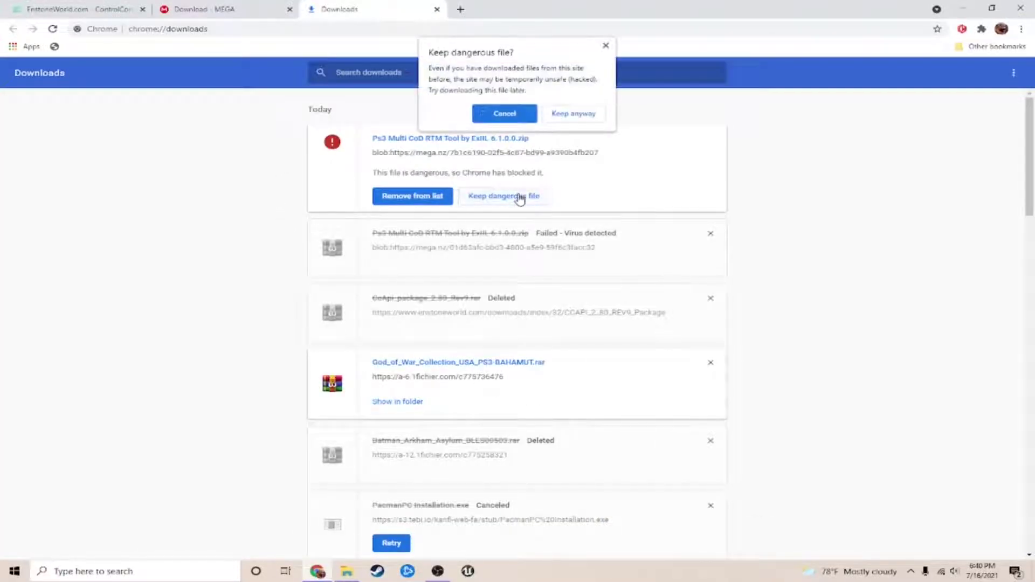
pyautogui.click(575, 115)
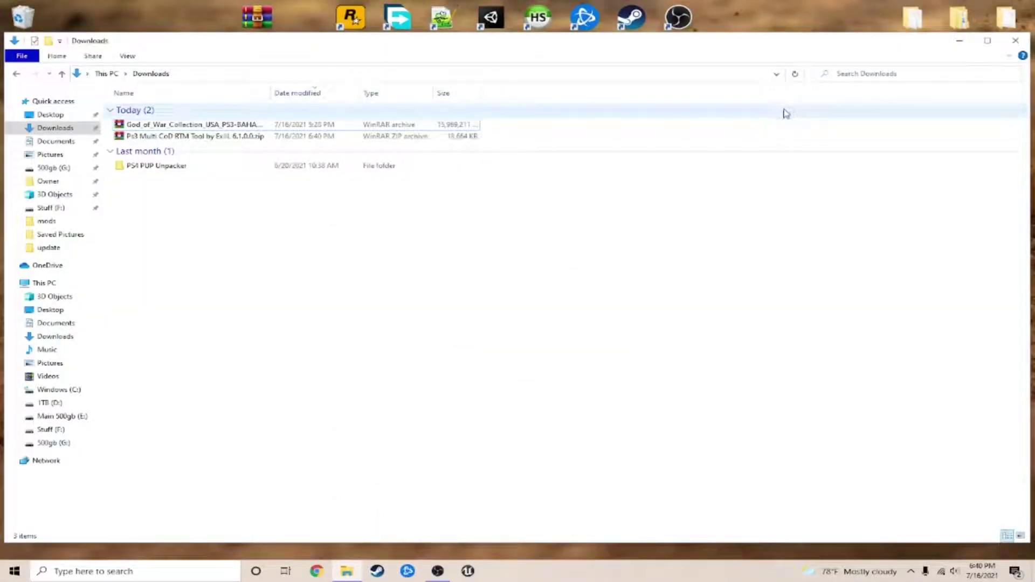
# - Move the RTM Tool zip to the desktop and place both archives beside the mods folder, unextracted
pyautogui.moveTo(218, 136); pyautogui.dragTo(210, 14)
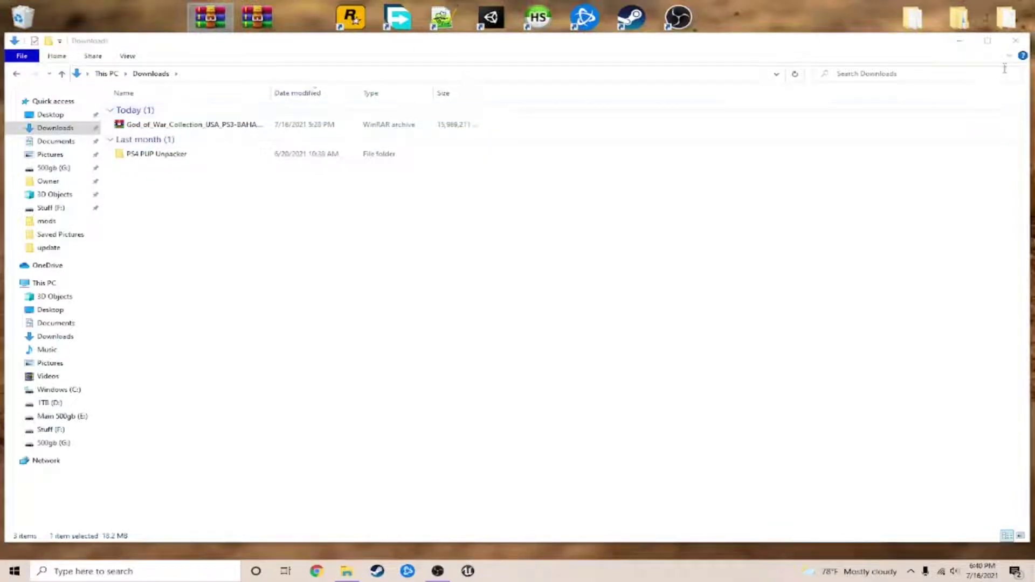
pyautogui.click(1016, 41)
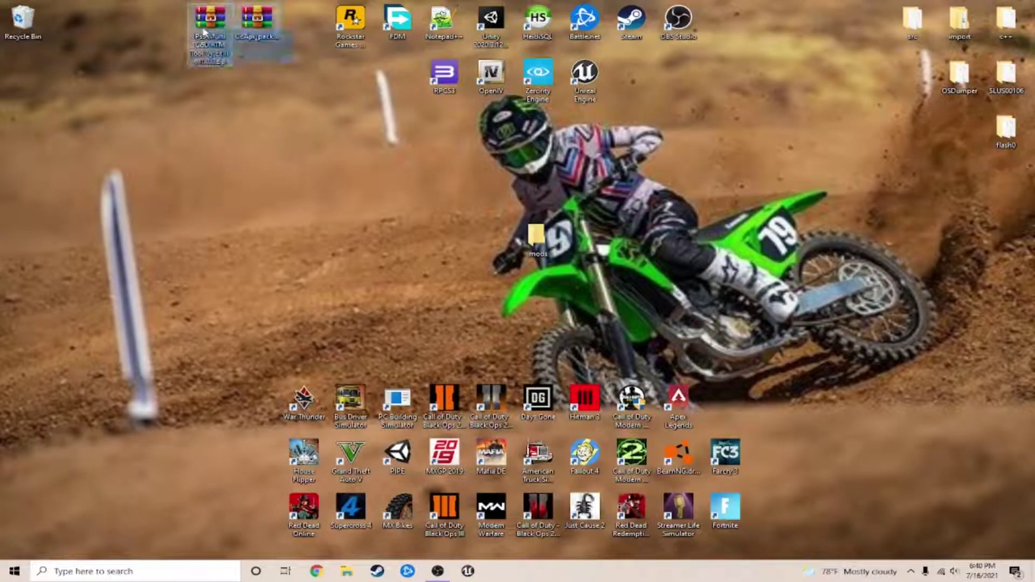
pyautogui.moveTo(204, 32); pyautogui.dragTo(22, 21)
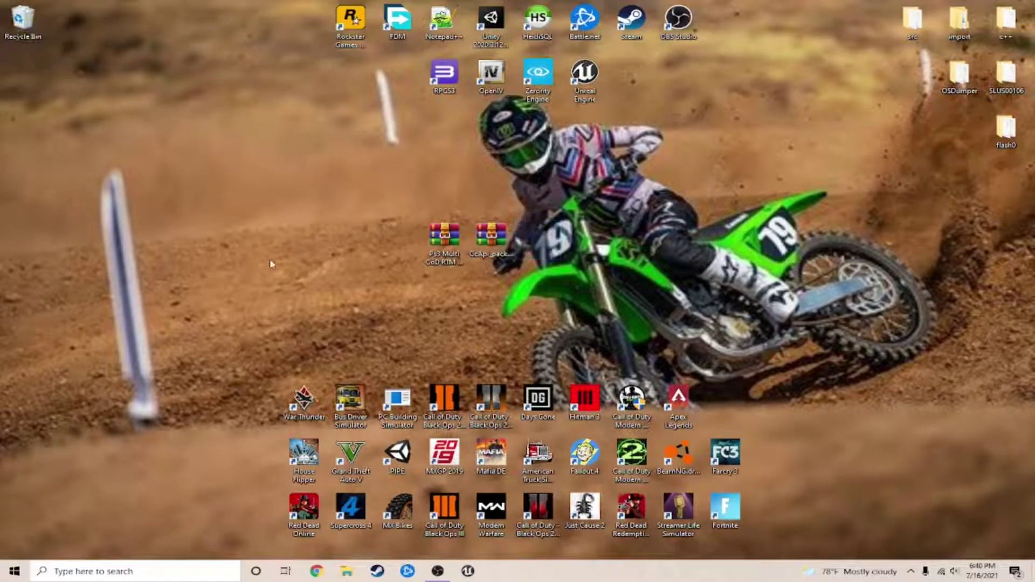
pyautogui.click(479, 249)
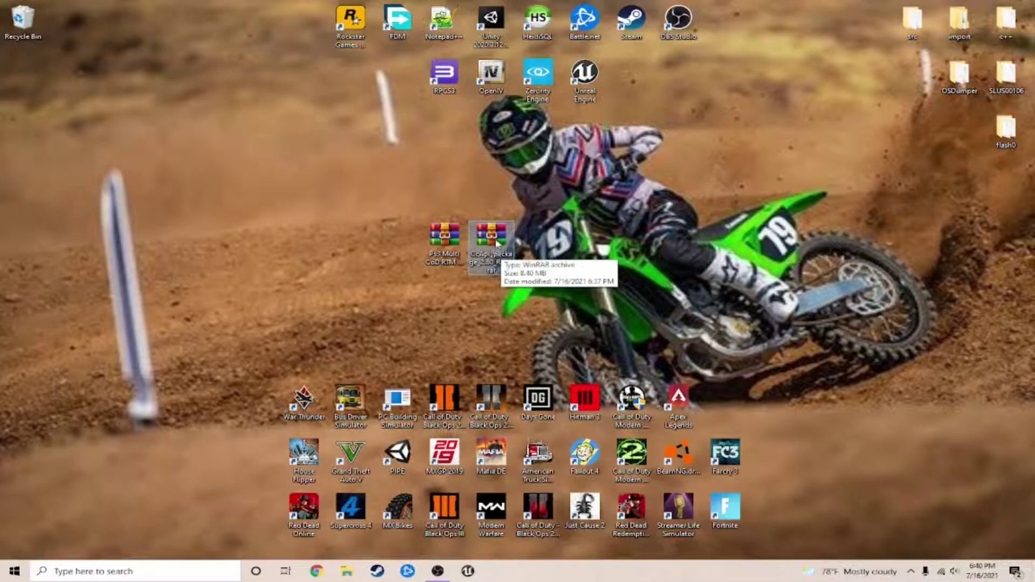
pyautogui.rightClick(496, 244)
pyautogui.click(591, 212)
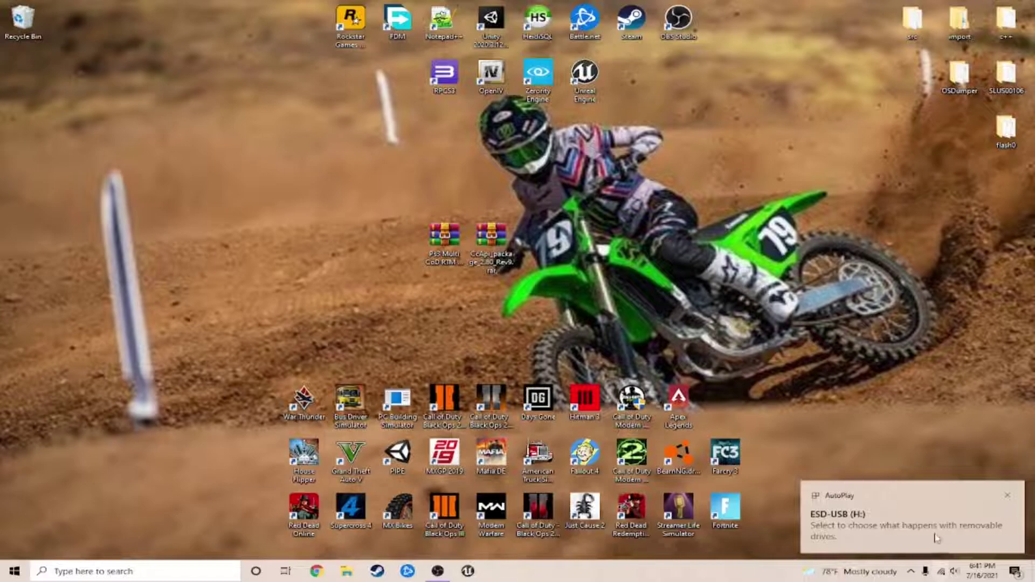
# - Open the ESD-USB (H:) drive from AutoPlay, browse PS3 > UPDATE, and return to the root
pyautogui.click(937, 526)
pyautogui.click(839, 112)
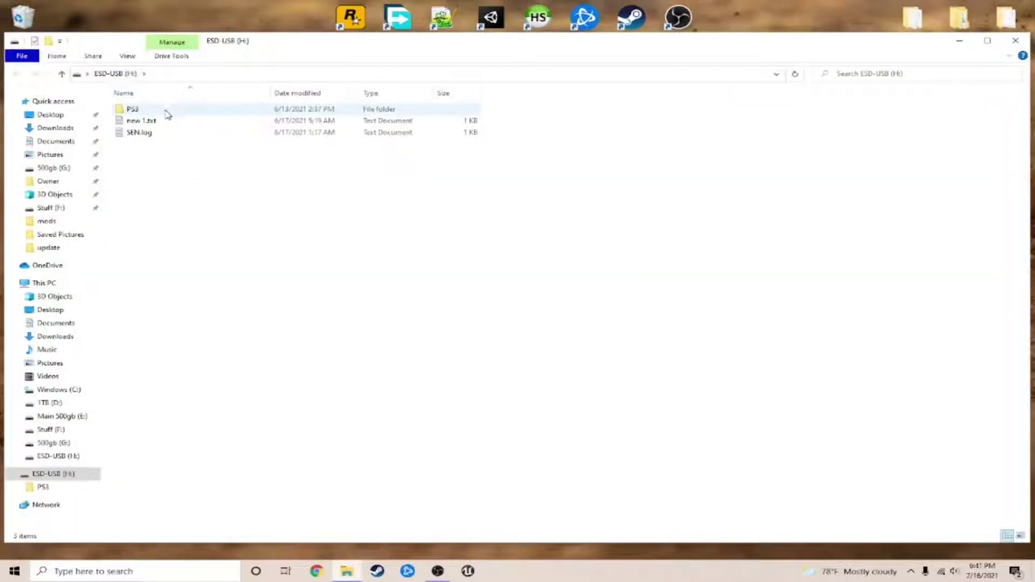
pyautogui.click(160, 111)
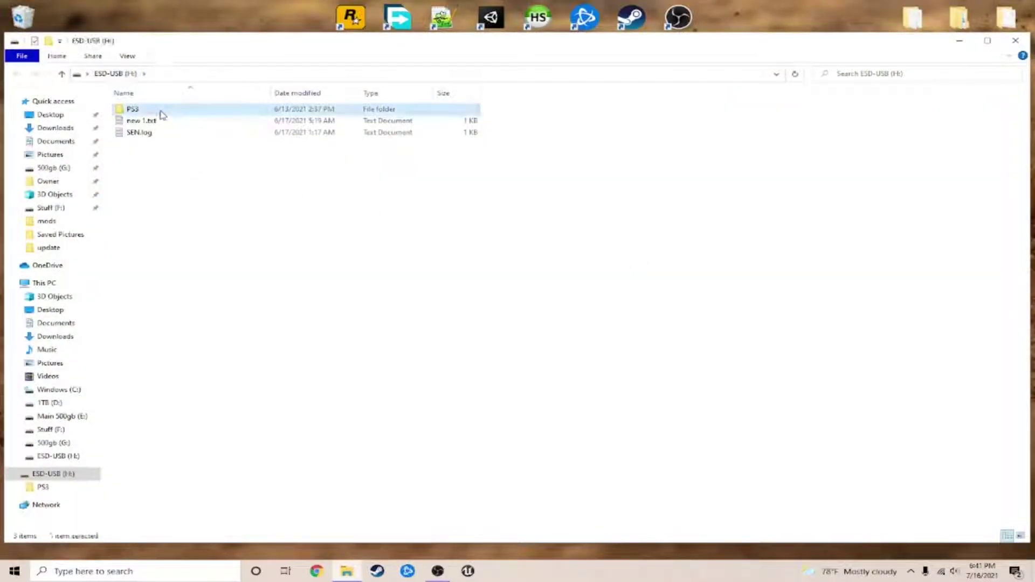
pyautogui.doubleClick(161, 111)
pyautogui.doubleClick(173, 109)
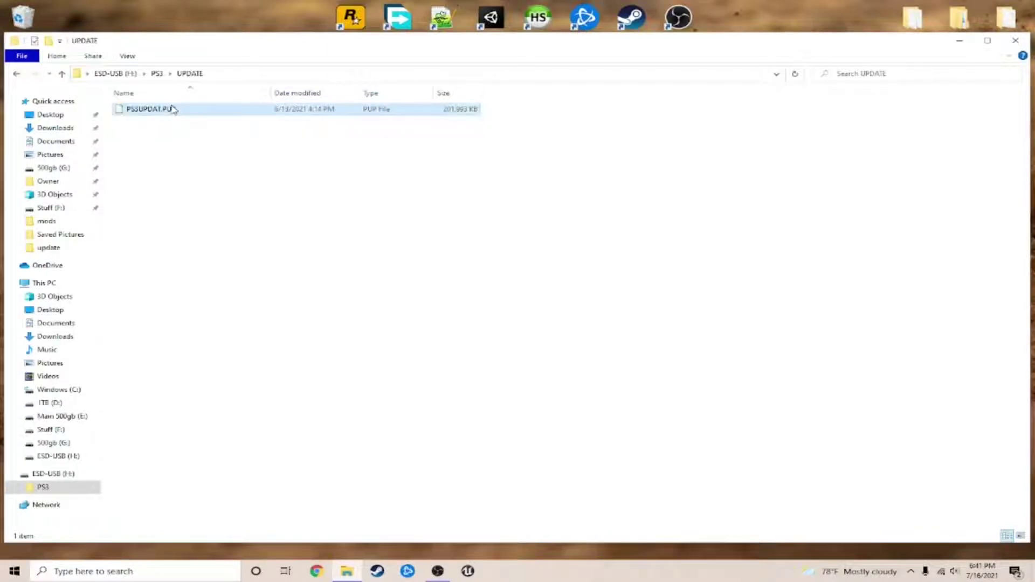
pyautogui.doubleClick(171, 109)
pyautogui.click(250, 187)
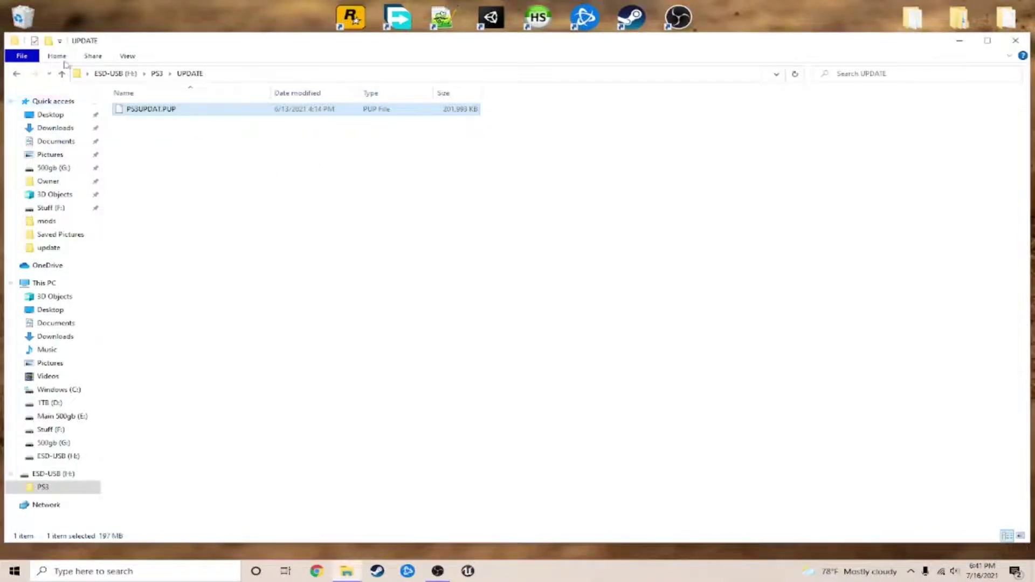
pyautogui.click(116, 74)
# - Briefly open and close new 1.txt on the drive, then move the Explorer window lower
pyautogui.click(263, 244)
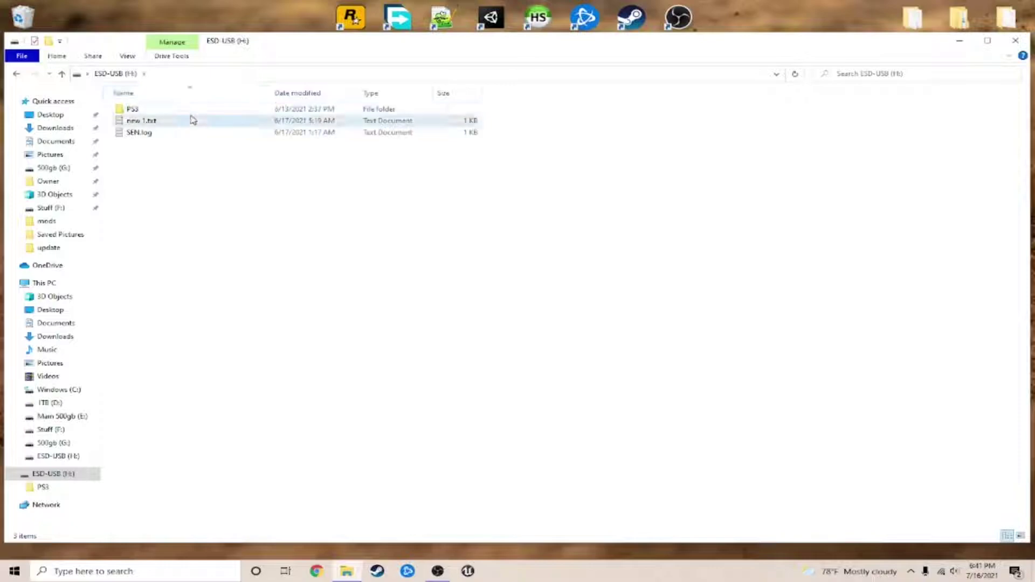
pyautogui.doubleClick(192, 121)
pyautogui.click(819, 67)
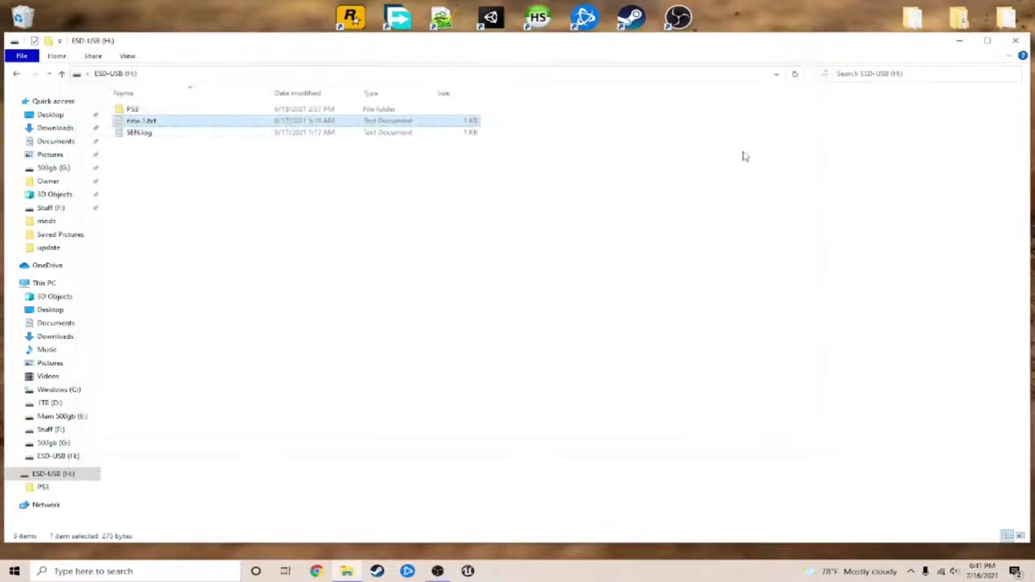
pyautogui.moveTo(549, 51); pyautogui.dragTo(547, 147)
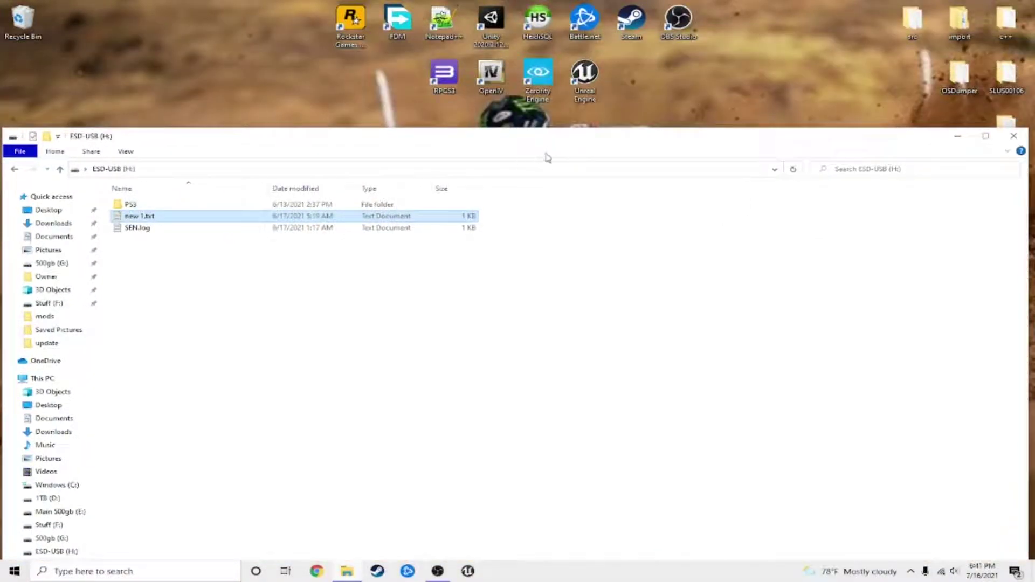
# - Reopen new 1.txt in Notepad and select the last digits of the account password
pyautogui.doubleClick(471, 218)
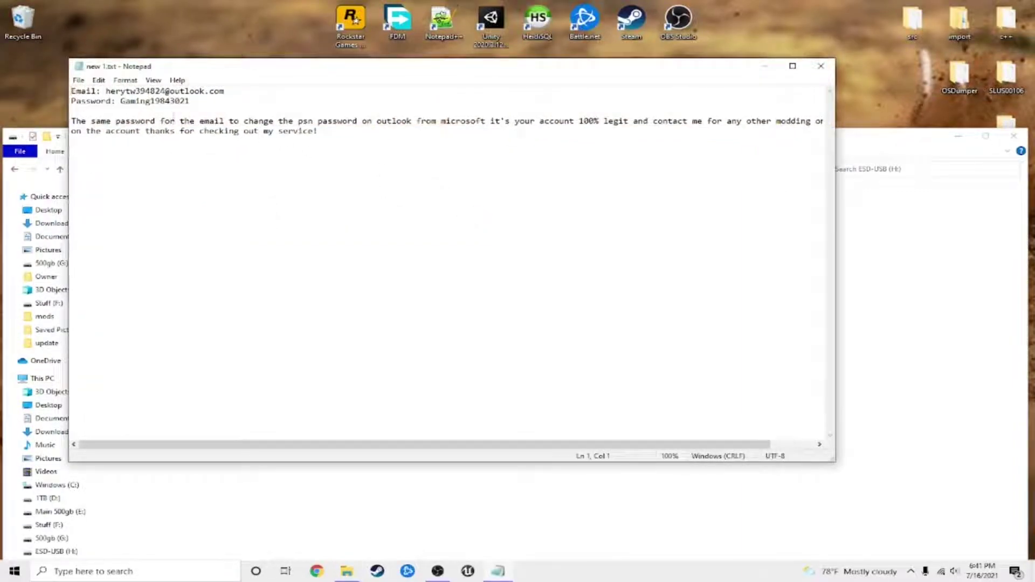
pyautogui.moveTo(156, 101); pyautogui.dragTo(249, 106)
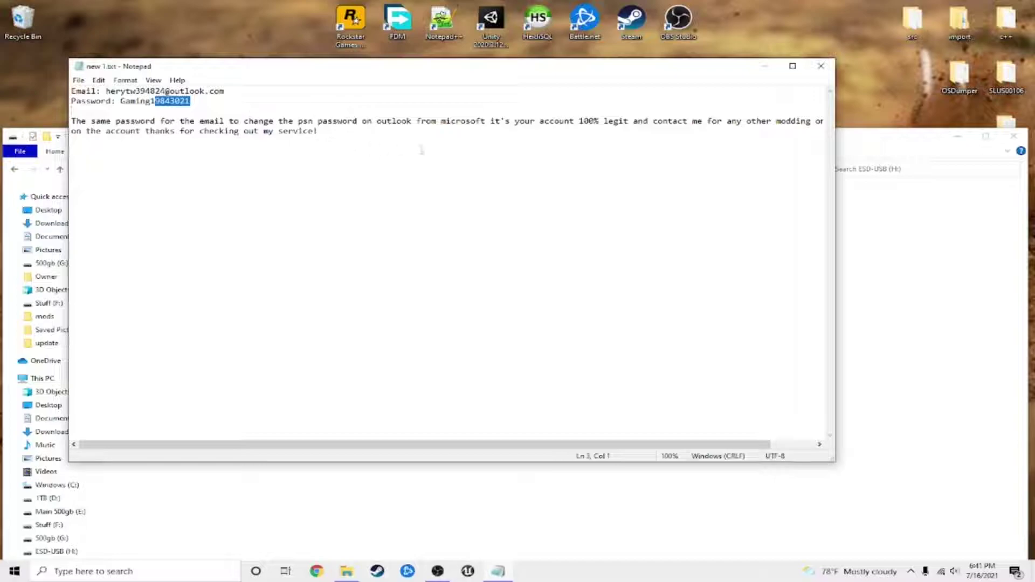
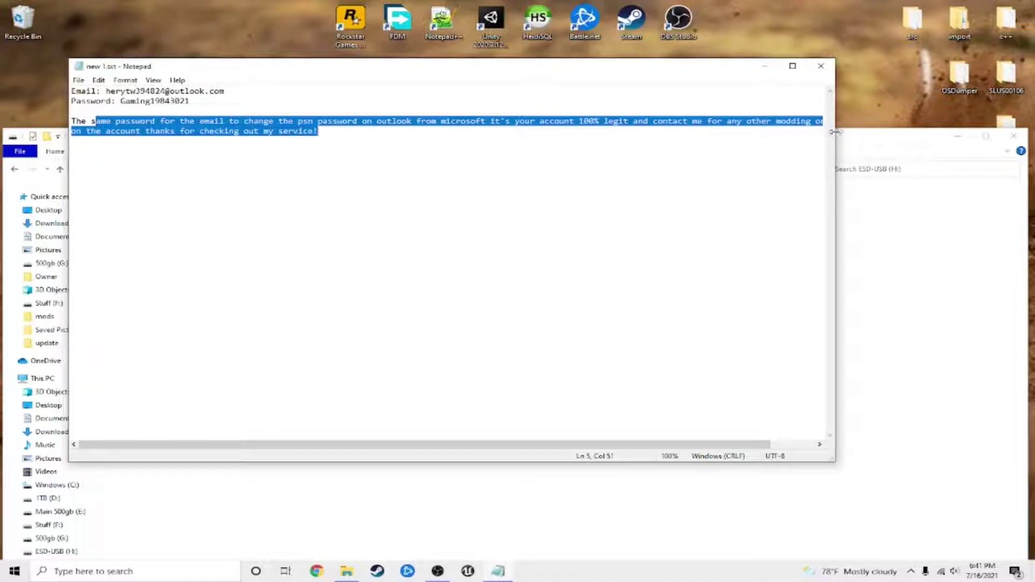
# - Maximize the new 1.txt note, highlight its e-mail and password lines, then close Notepad
pyautogui.click(563, 171)
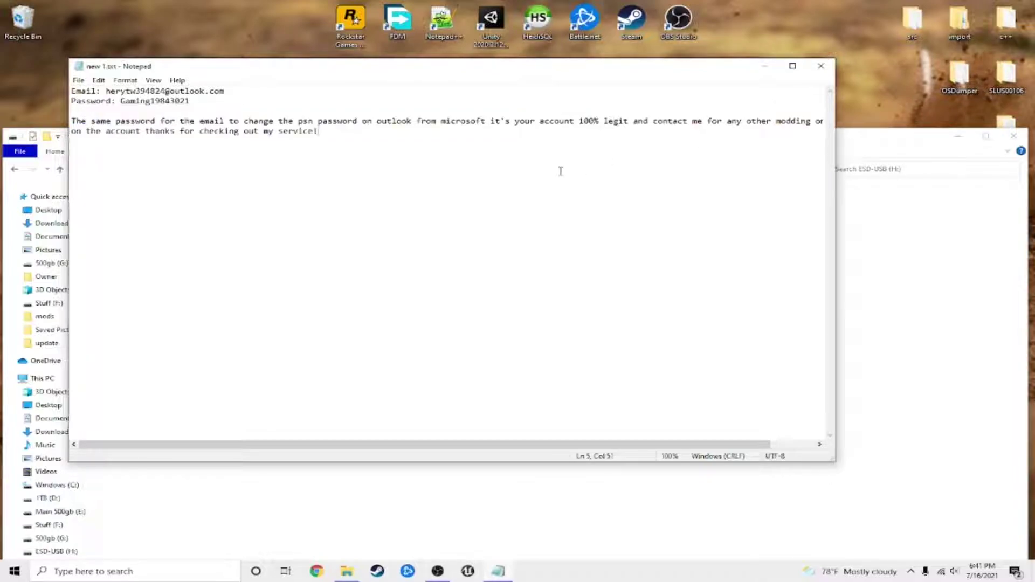
pyautogui.click(793, 65)
pyautogui.moveTo(158, 29); pyautogui.dragTo(41, 25)
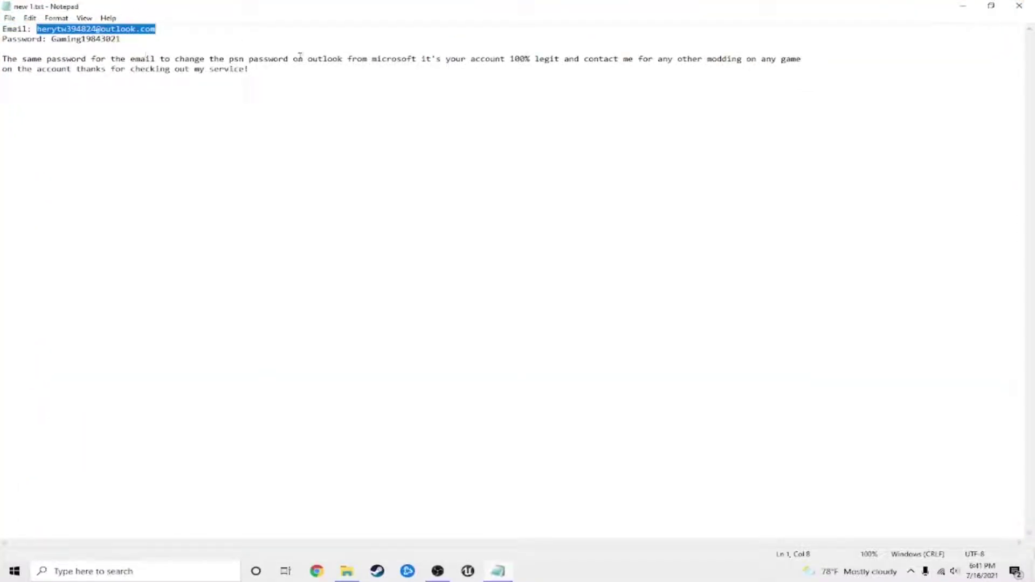
pyautogui.moveTo(299, 57); pyautogui.dragTo(685, 99)
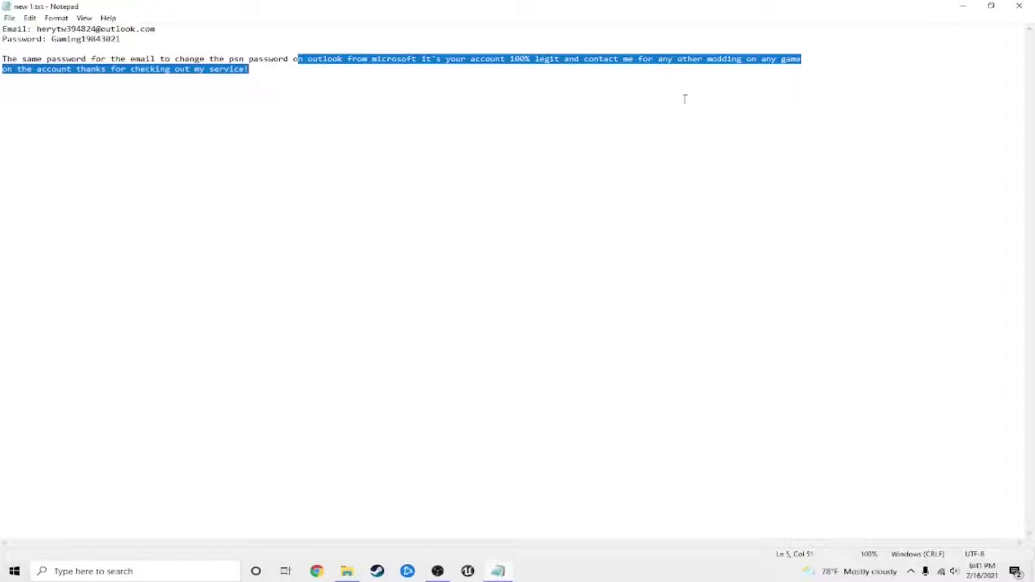
pyautogui.click(251, 58)
pyautogui.moveTo(122, 36); pyautogui.dragTo(1, 22)
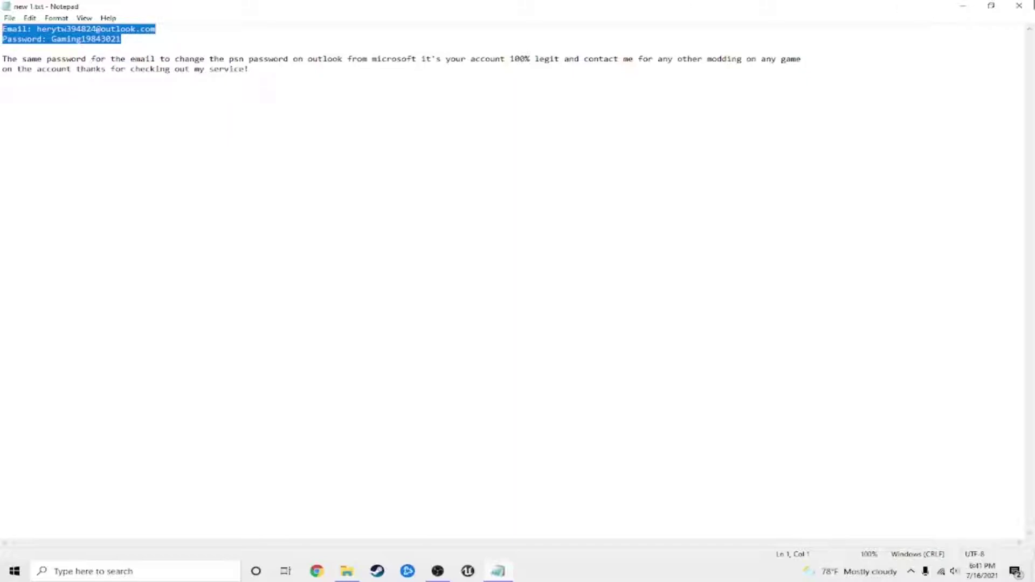
pyautogui.click(1020, 6)
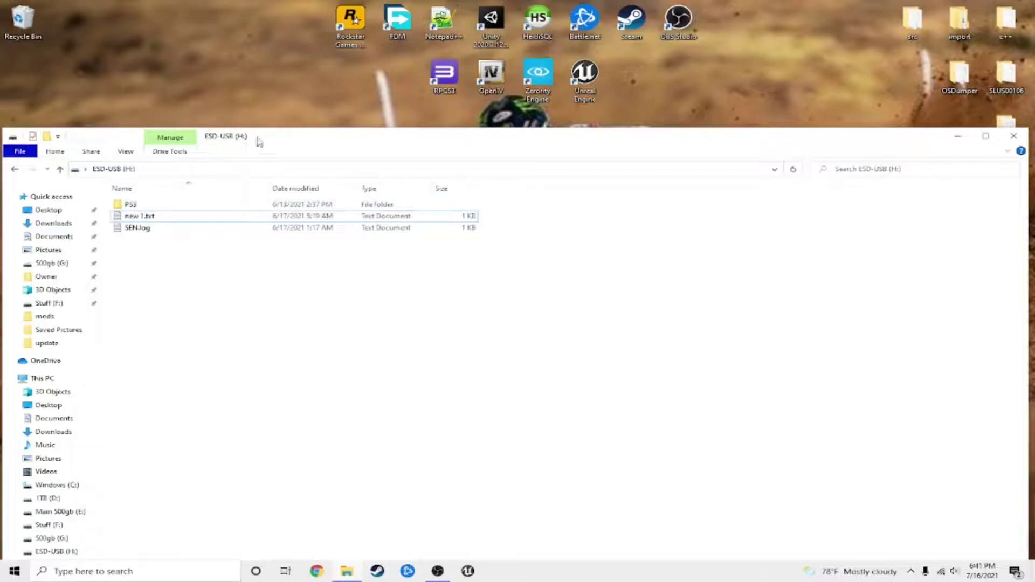
# - Extract the CcApi_package_2.80_Rev9 archive into its own folder and open it
pyautogui.moveTo(259, 141); pyautogui.dragTo(302, 348)
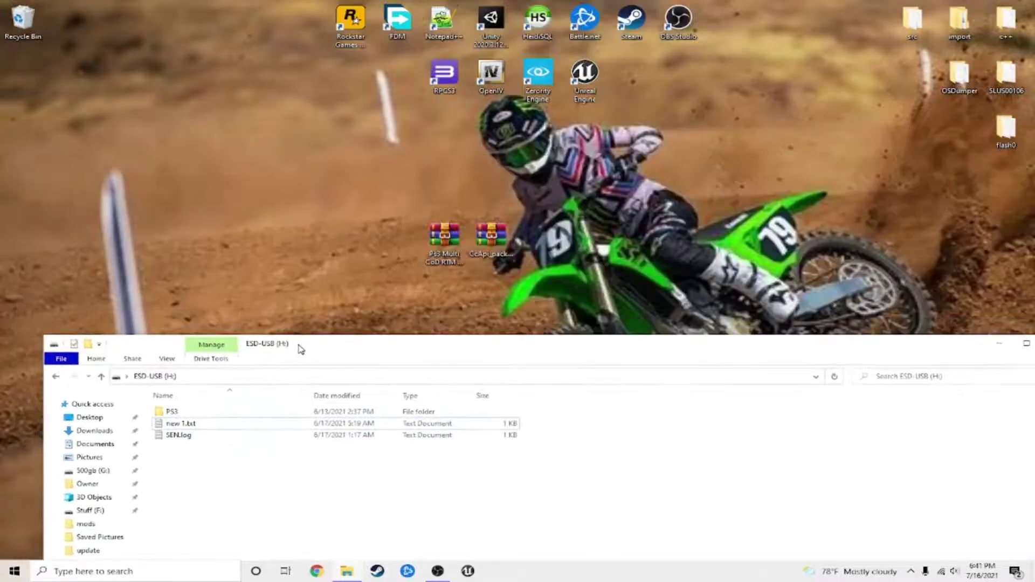
pyautogui.rightClick(497, 240)
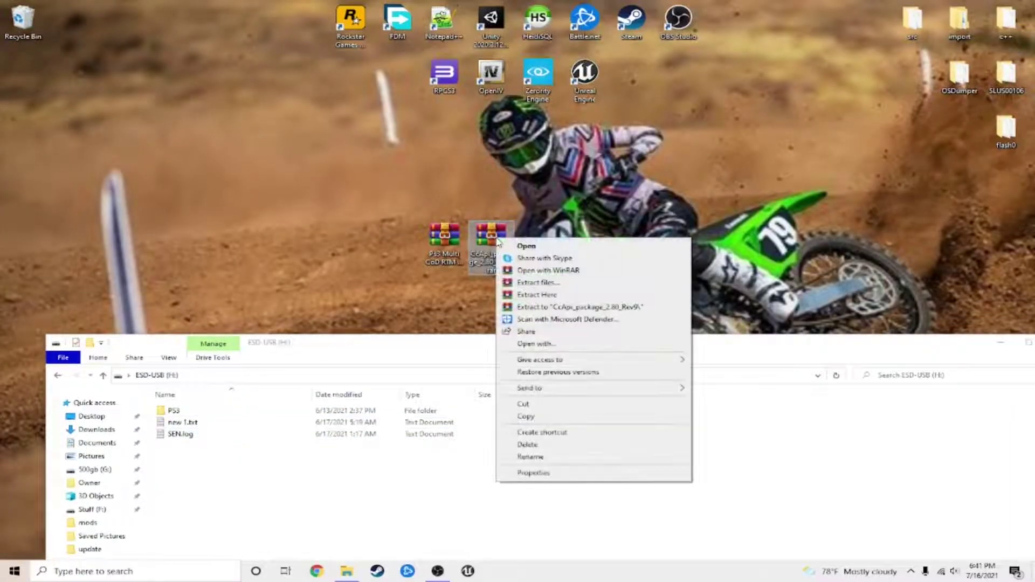
pyautogui.click(526, 308)
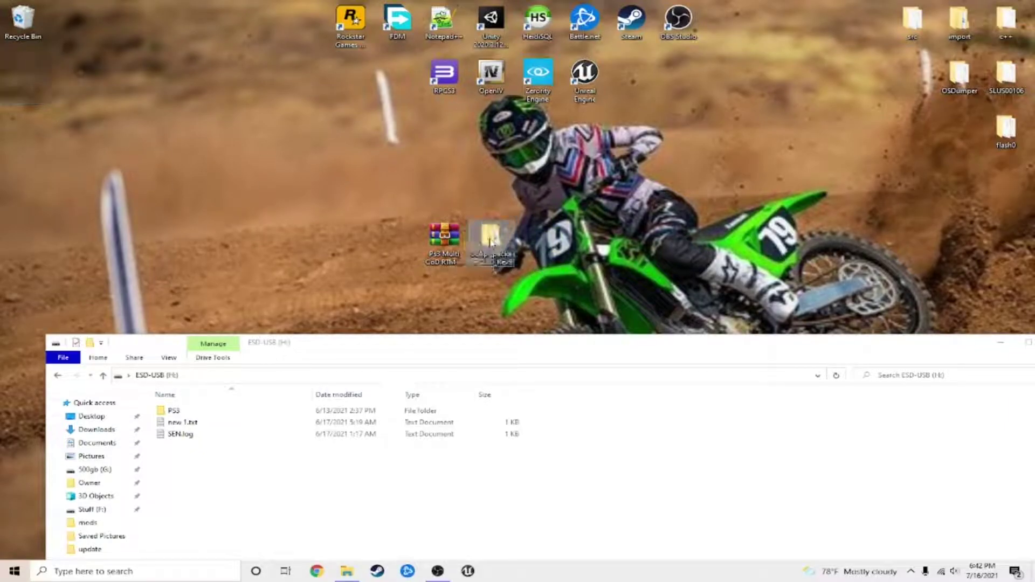
pyautogui.doubleClick(490, 242)
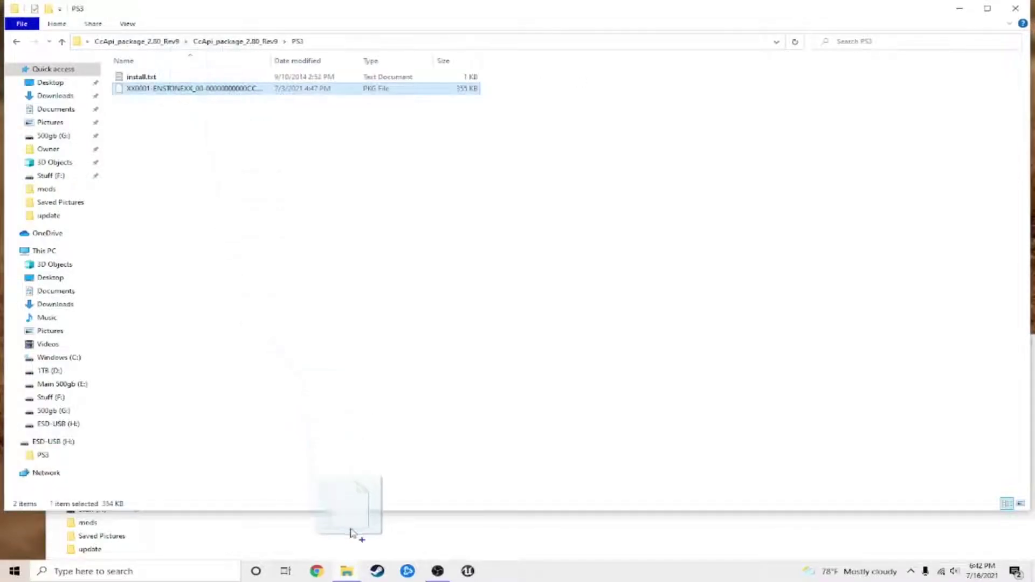
# - Copy the PS3 PKG file onto ESD-USB (H:) and go into the package's PC folder
pyautogui.moveTo(350, 534); pyautogui.dragTo(354, 534)
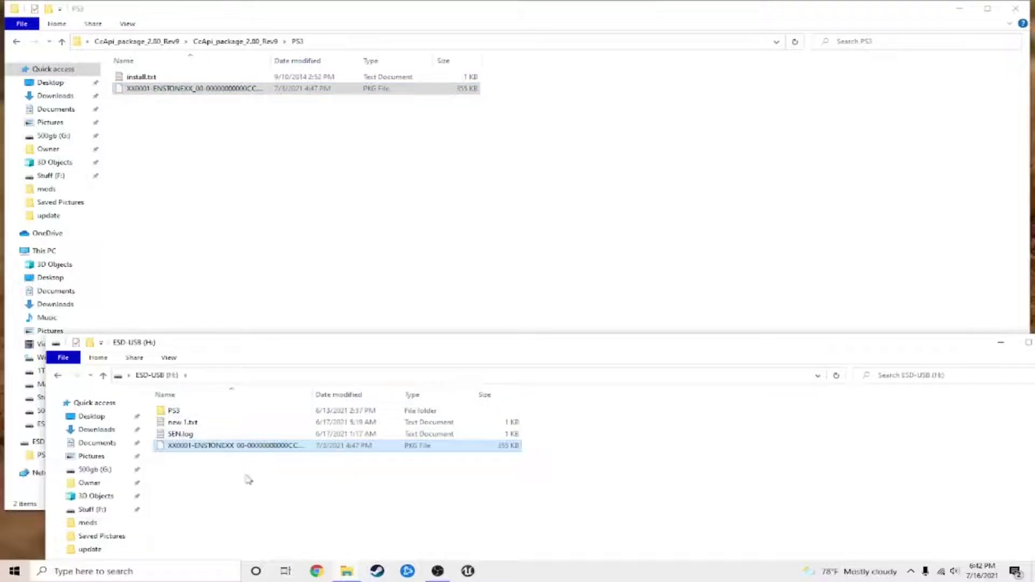
pyautogui.click(232, 42)
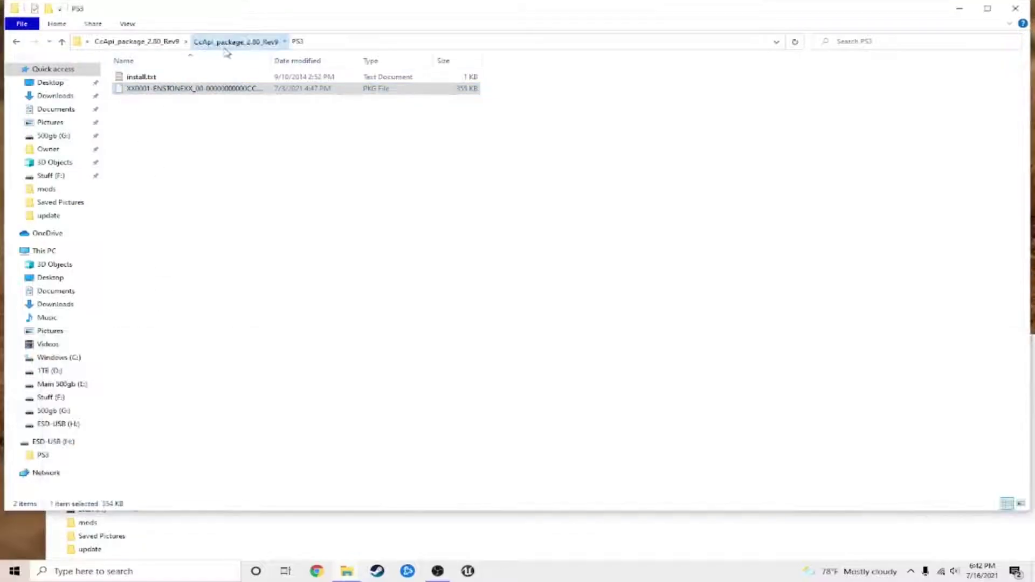
pyautogui.doubleClick(202, 78)
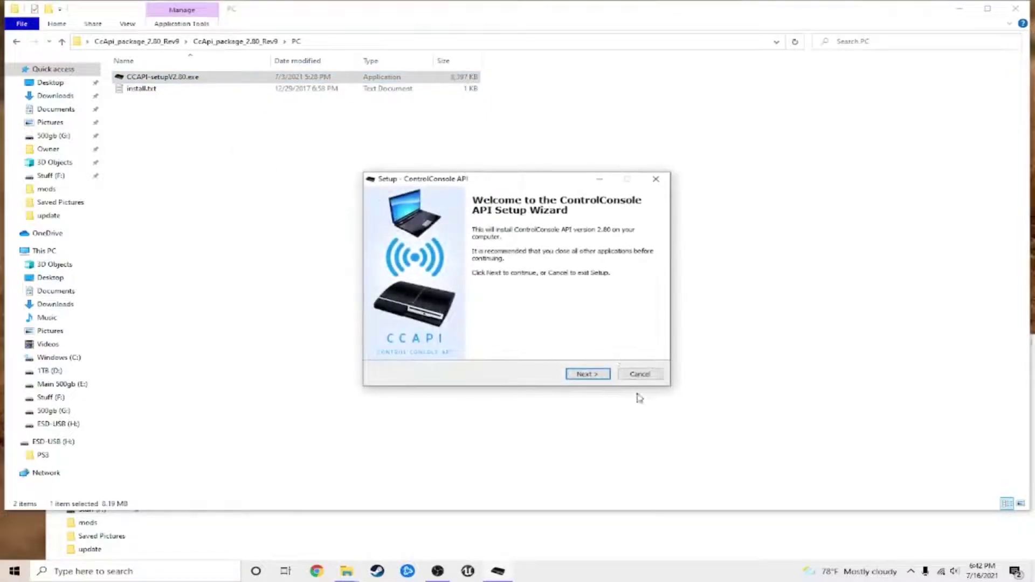
# - Install ControlConsole API 2.80 with the default Start Menu folder and a desktop shortcut
pyautogui.click(606, 378)
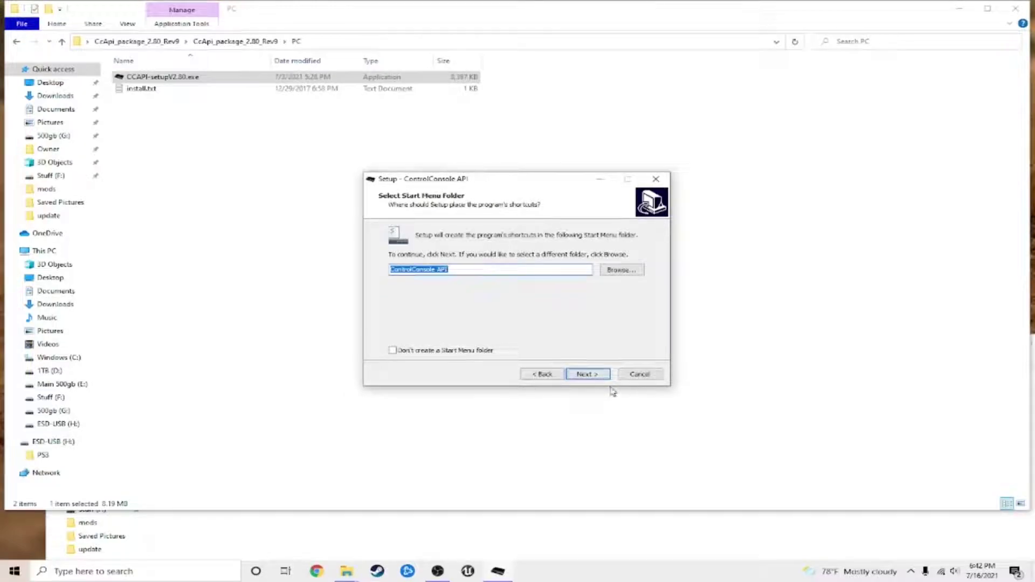
pyautogui.click(589, 376)
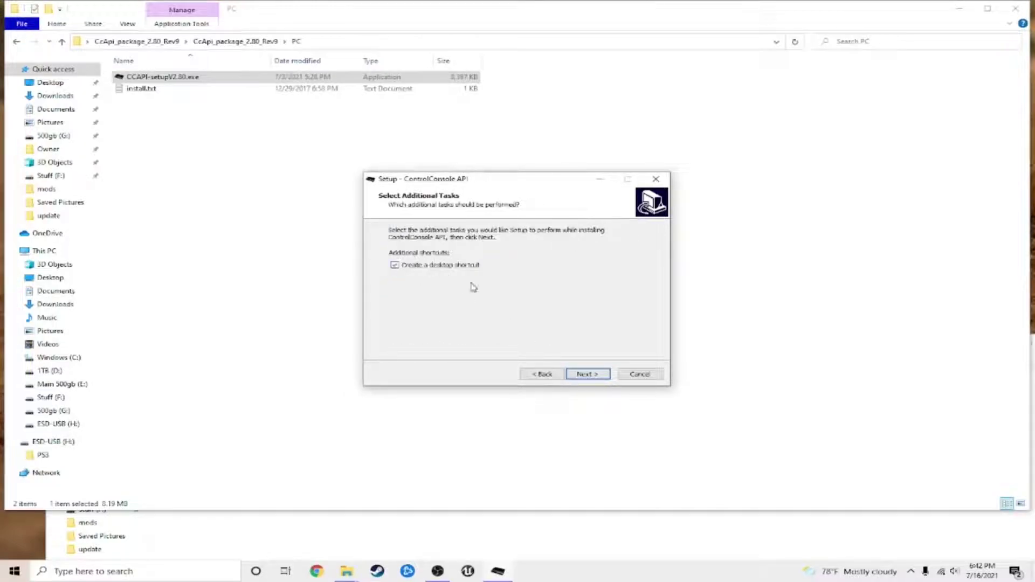
pyautogui.click(592, 378)
pyautogui.click(591, 376)
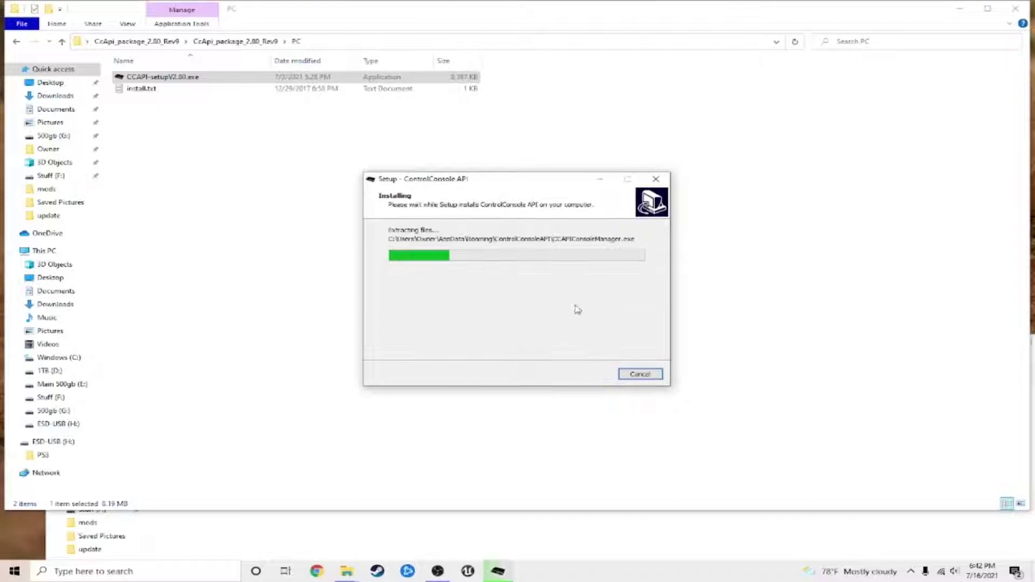
pyautogui.click(580, 376)
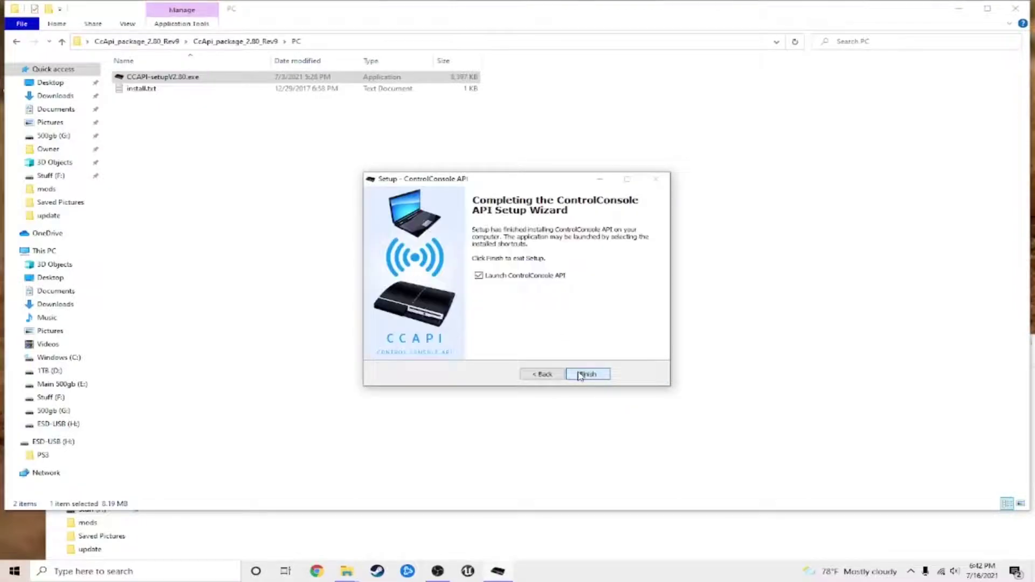
pyautogui.click(586, 374)
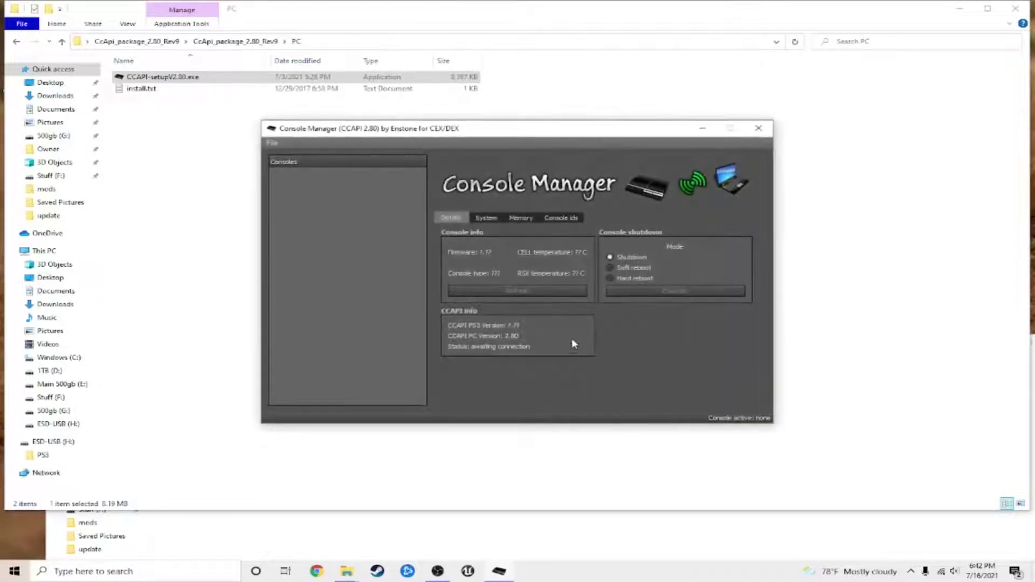
# - Close Console Manager and the package folder, move the ESD-USB window up, and restore OBS
pyautogui.click(756, 141)
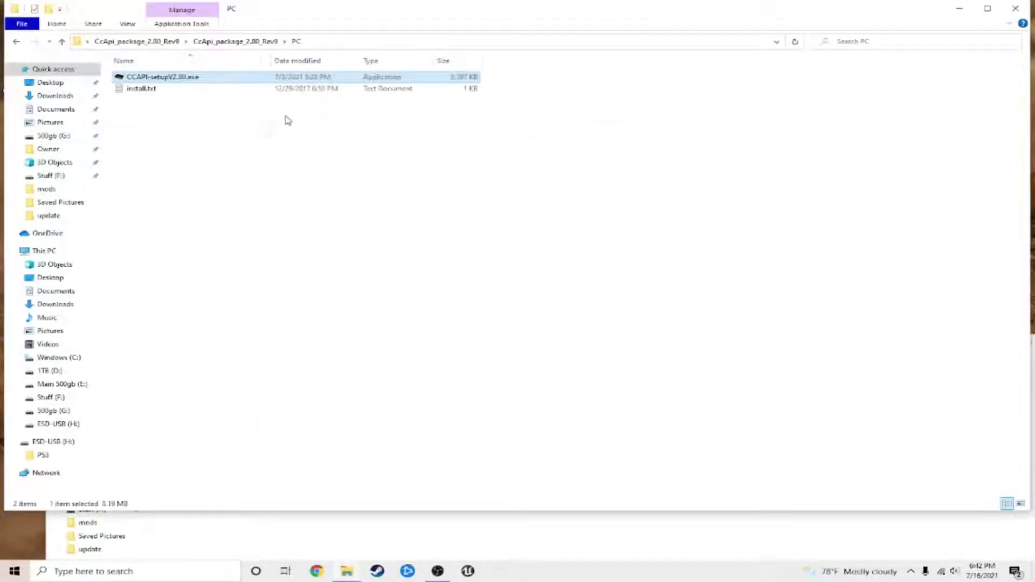
pyautogui.click(160, 43)
pyautogui.click(1015, 8)
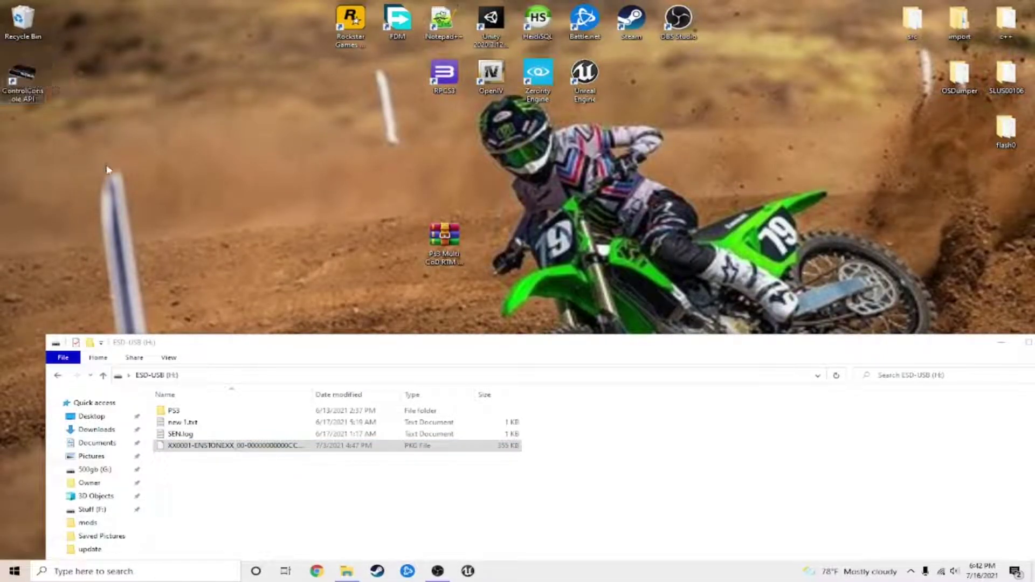
pyautogui.moveTo(279, 338); pyautogui.dragTo(197, 4)
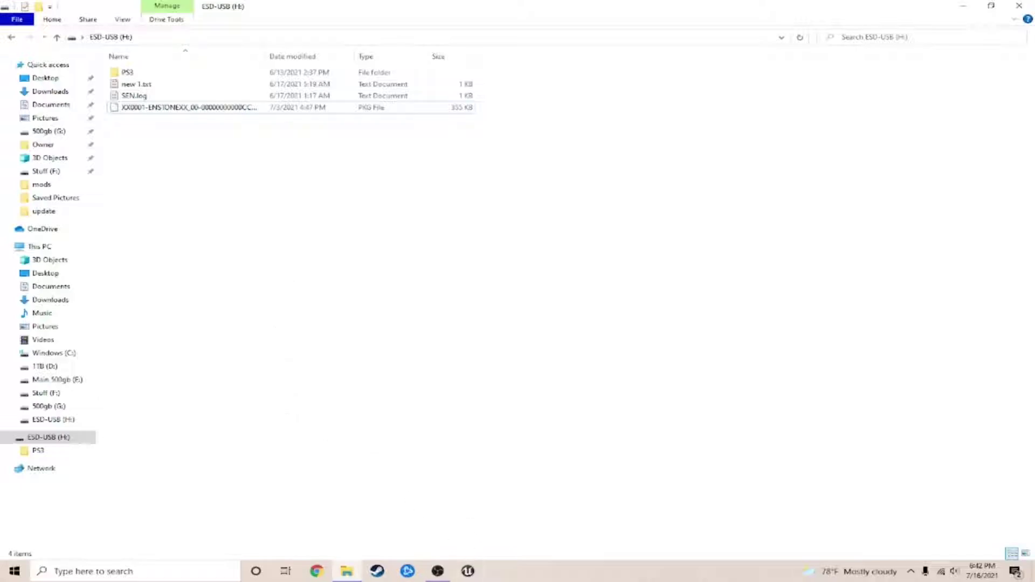
pyautogui.click(438, 571)
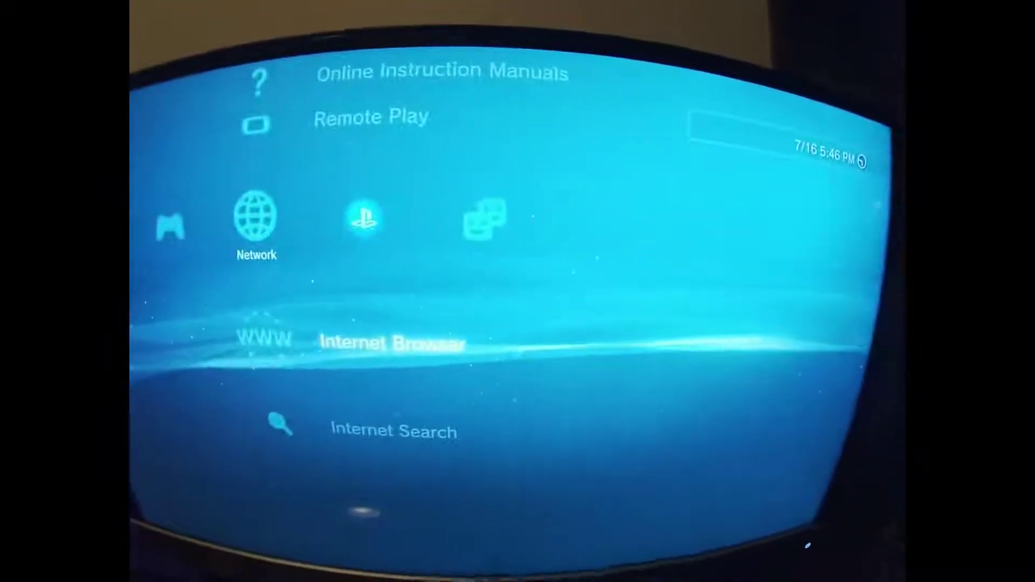
pyautogui.press('Left')
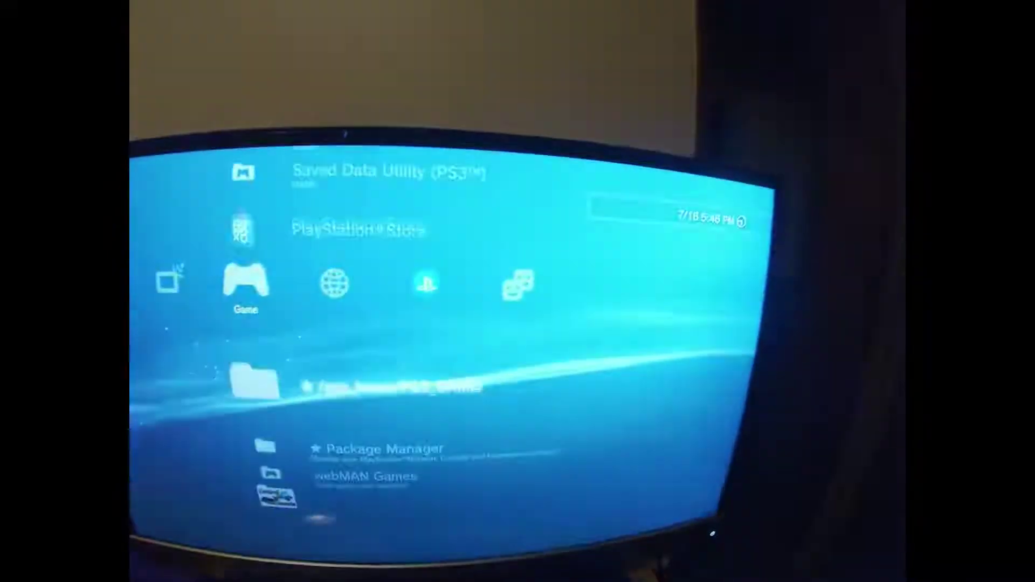
# - Install the CCAPI package via Package Manager, then highlight the new ControlConsole entry
pyautogui.press('Down')
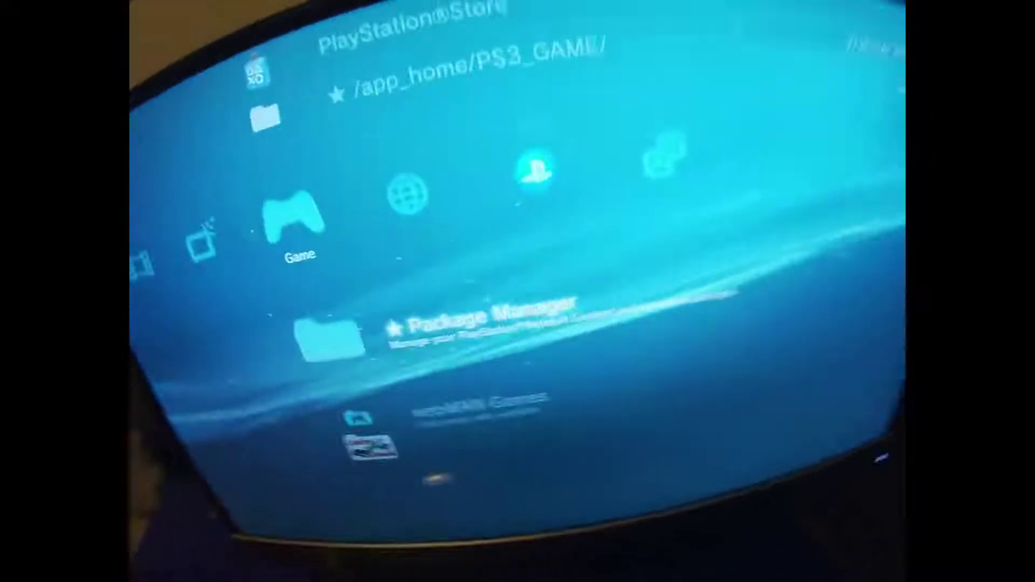
pyautogui.press('Return')
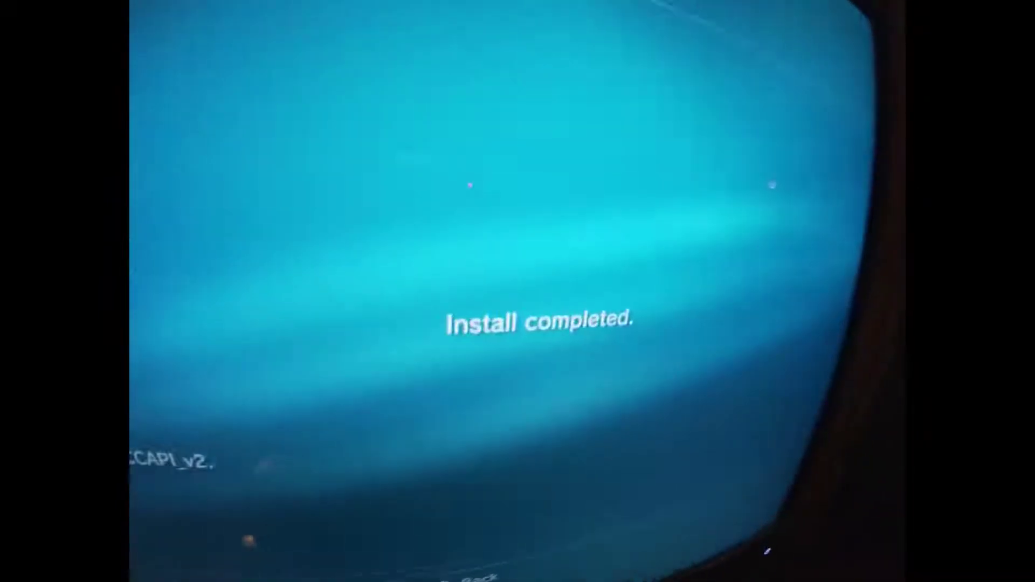
pyautogui.press('Escape')
pyautogui.press('Down')
pyautogui.press('Down')
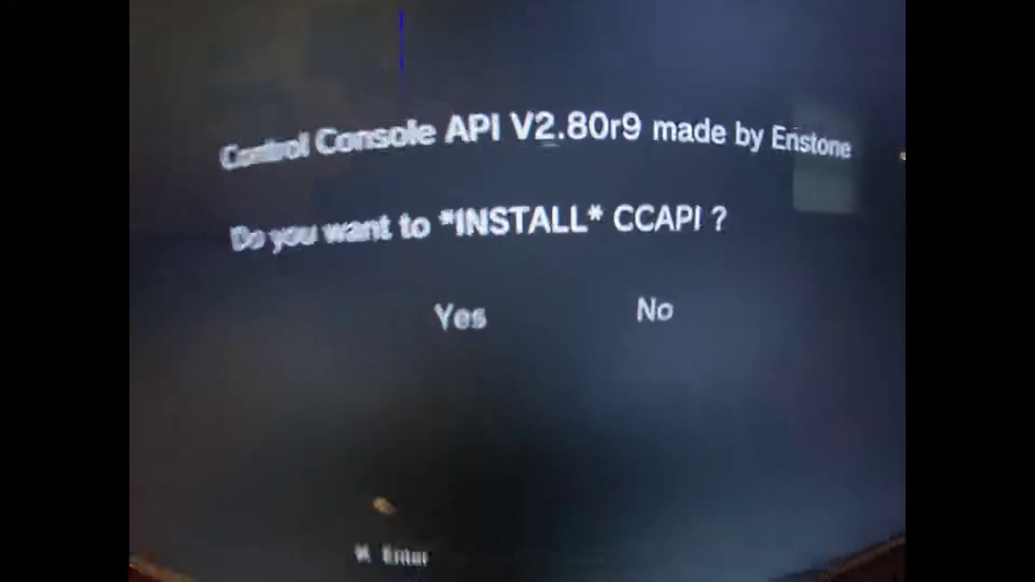
# - Answer Yes to install Control Console API V2.80r9 on the PS3
pyautogui.press('Return')
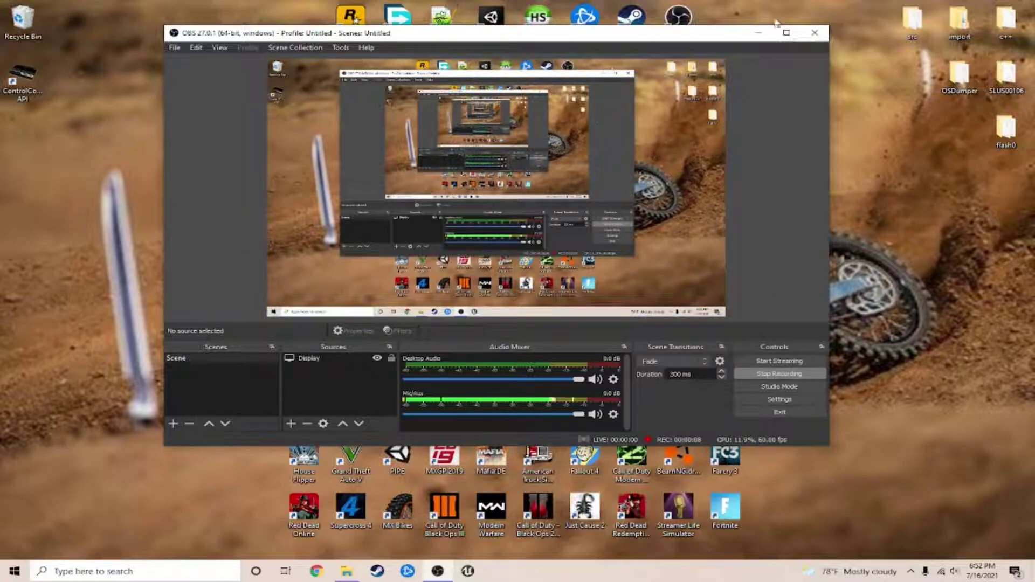
# - Create a new Image source in the OBS scene
pyautogui.click(758, 33)
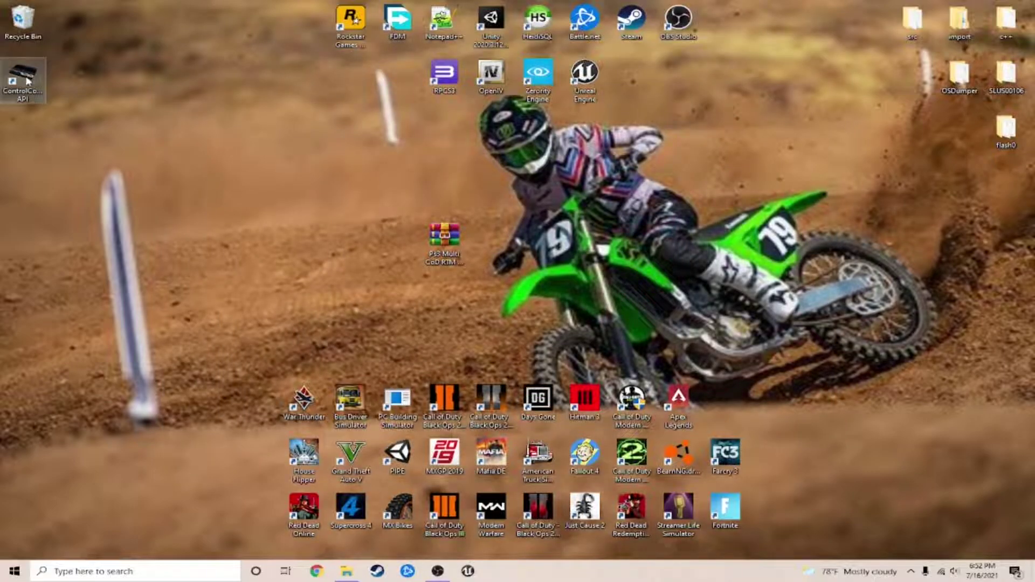
pyautogui.click(437, 571)
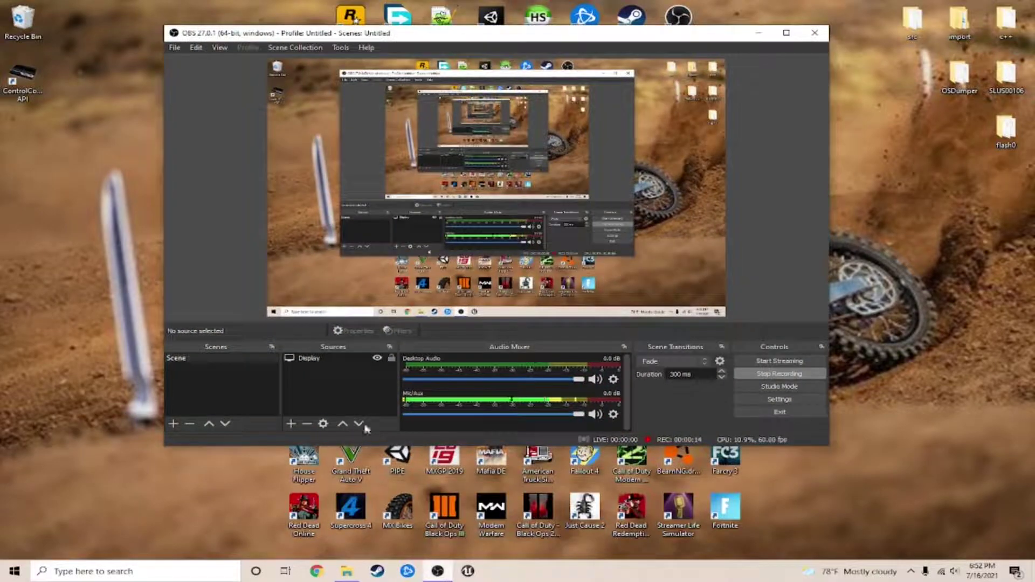
pyautogui.click(290, 423)
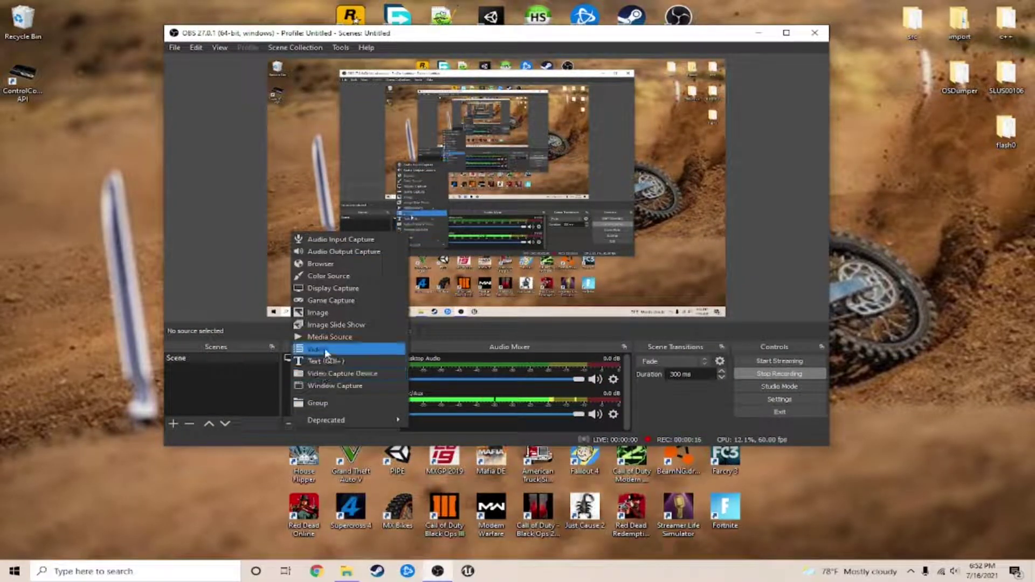
pyautogui.click(331, 310)
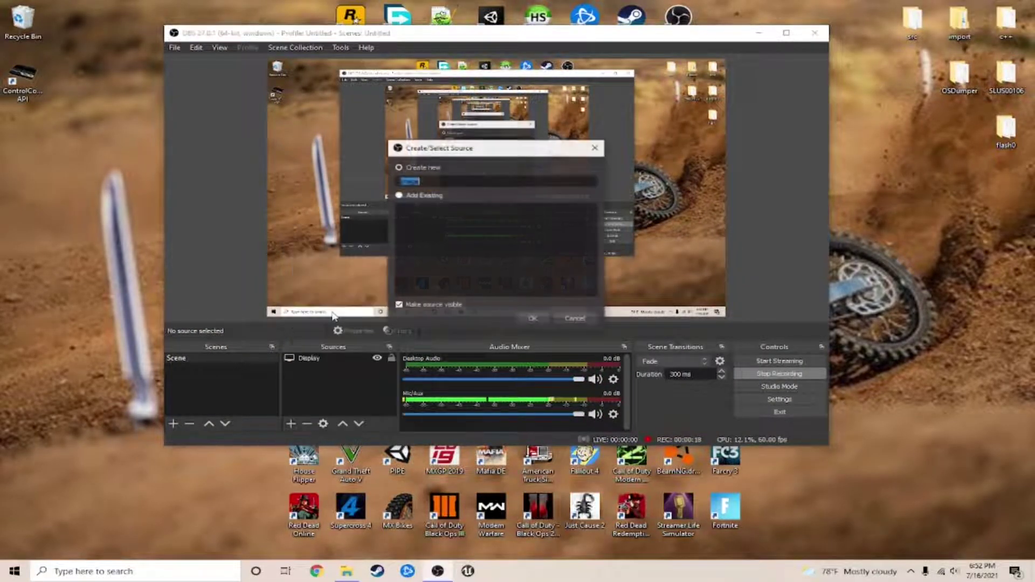
pyautogui.click(533, 319)
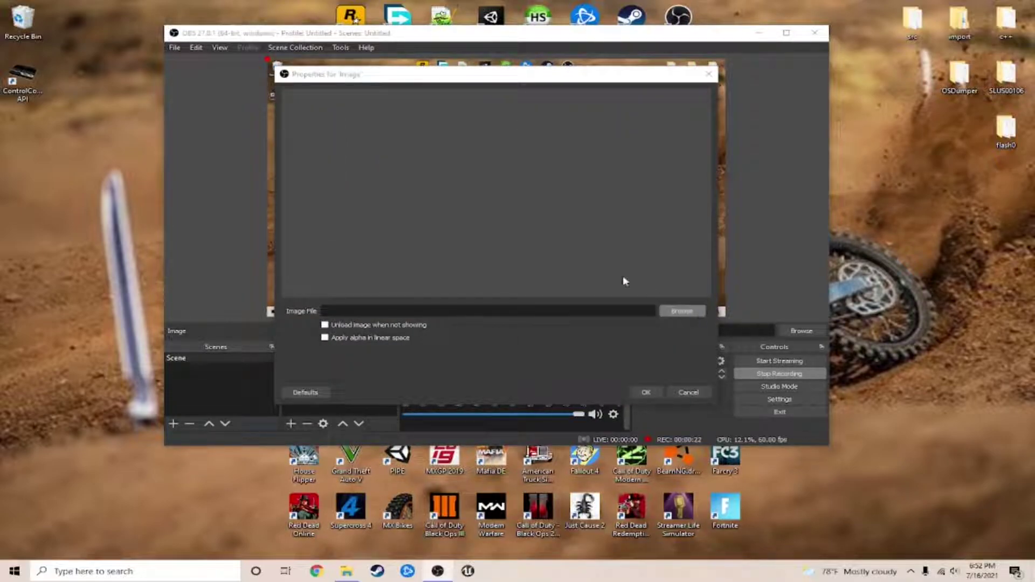
# - Set the Image source's file to the Pikachu screenshot from Pictures > Camera Roll
pyautogui.click(325, 230)
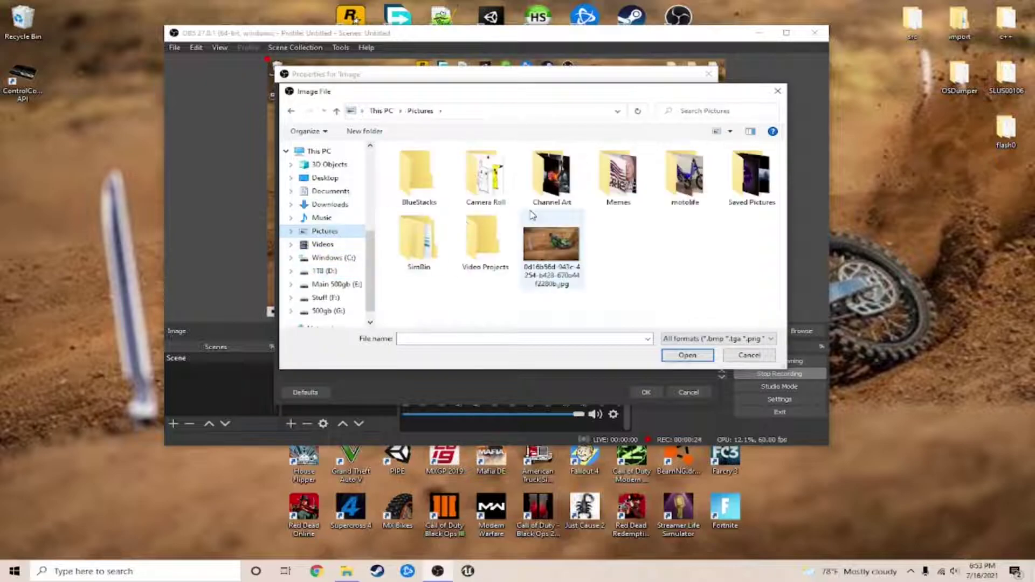
pyautogui.doubleClick(485, 181)
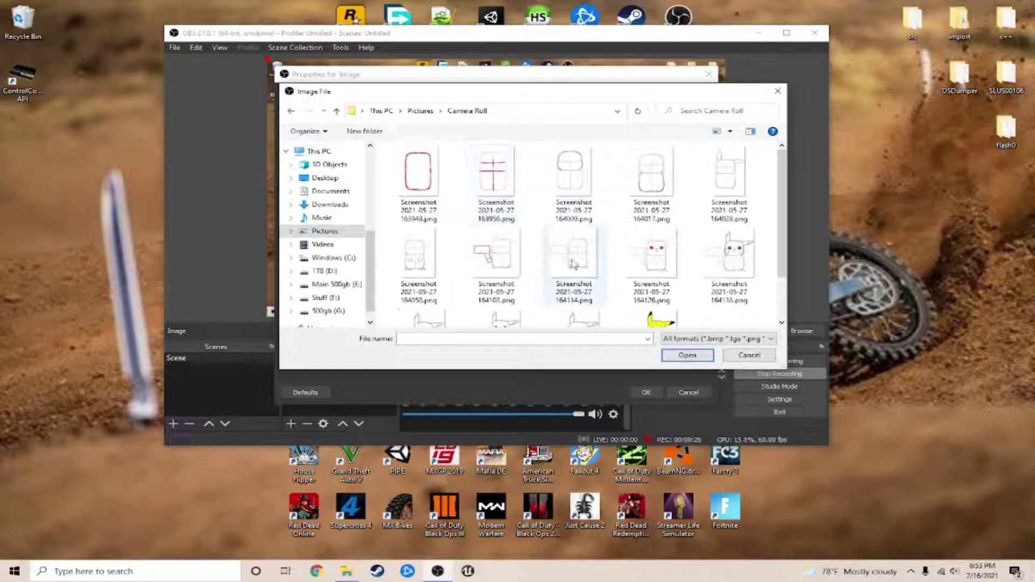
pyautogui.scroll(-2, 574, 264)
pyautogui.click(655, 272)
pyautogui.click(688, 355)
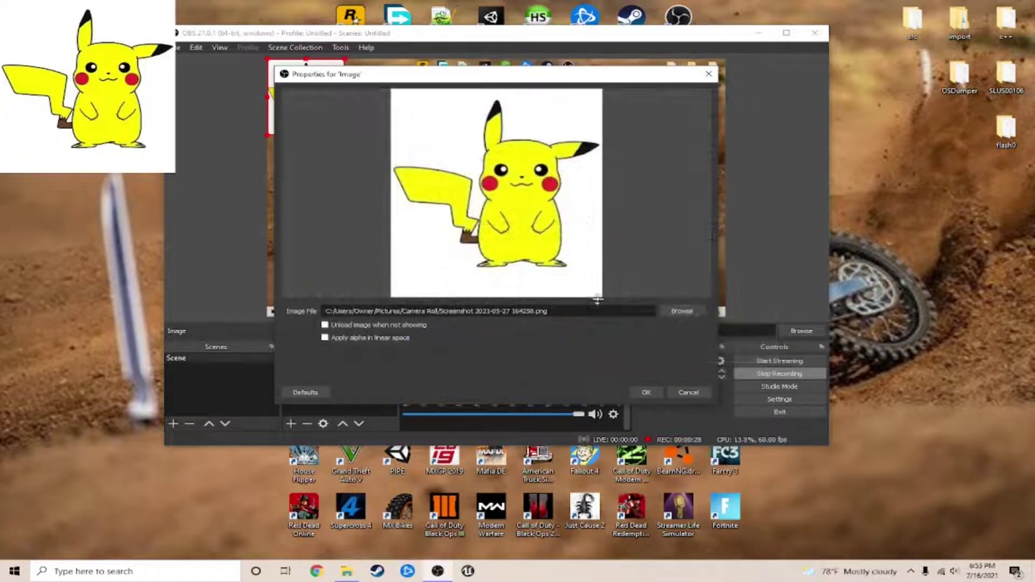
pyautogui.click(646, 393)
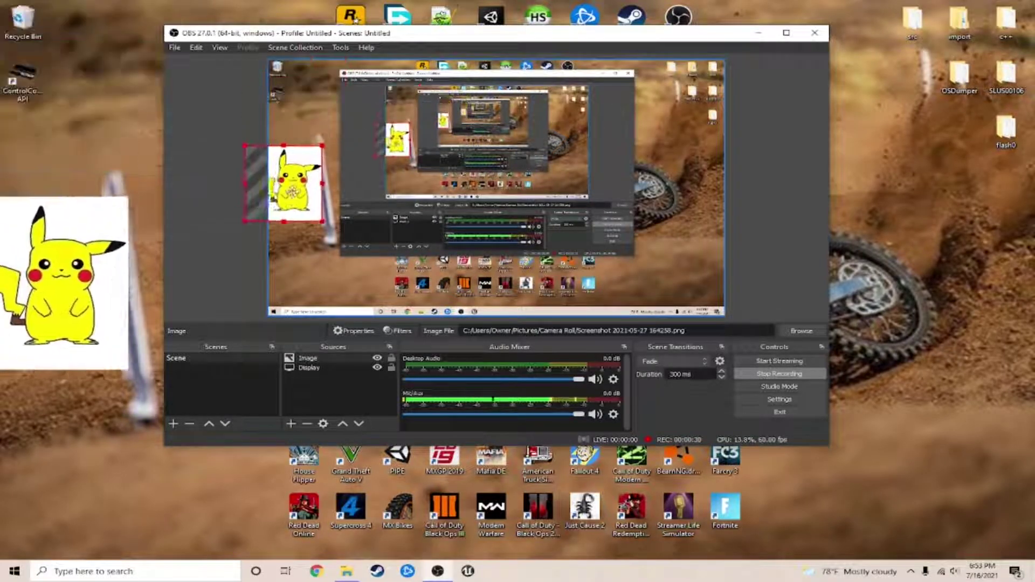
pyautogui.click(22, 82)
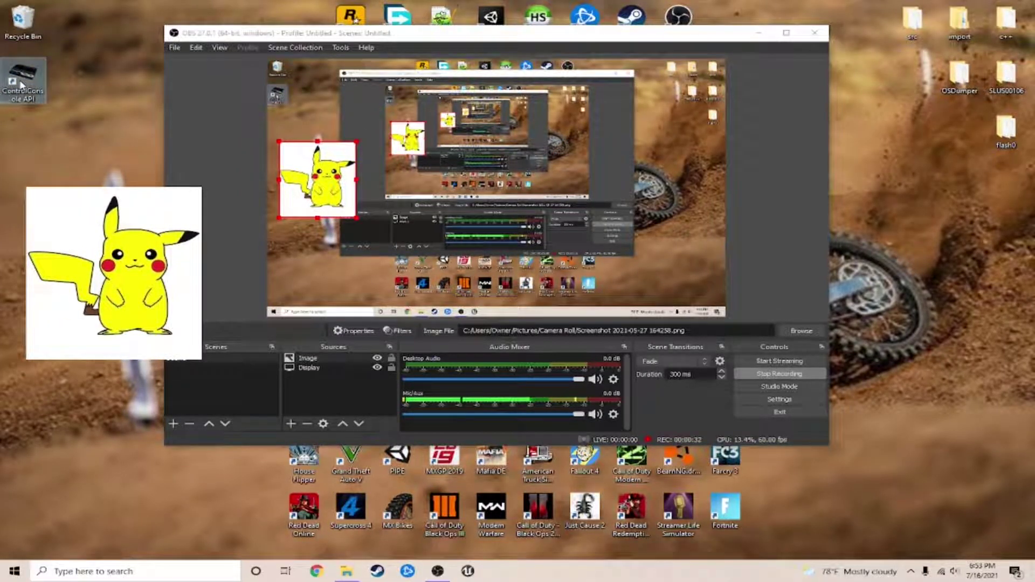
# - Launch ControlConsole API Console Manager and start File > Add new console
pyautogui.doubleClick(22, 83)
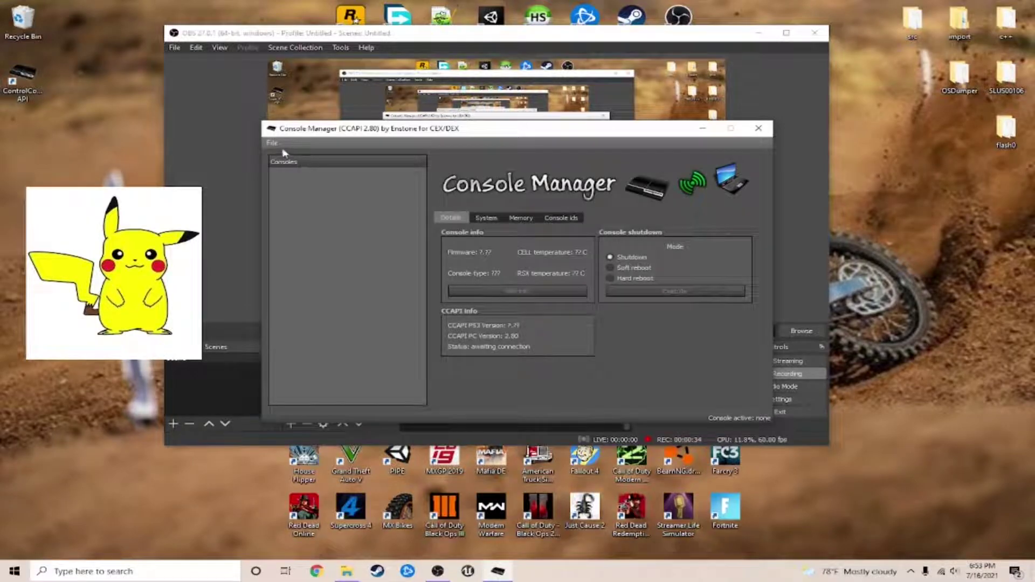
pyautogui.click(272, 142)
pyautogui.click(273, 143)
pyautogui.click(273, 143)
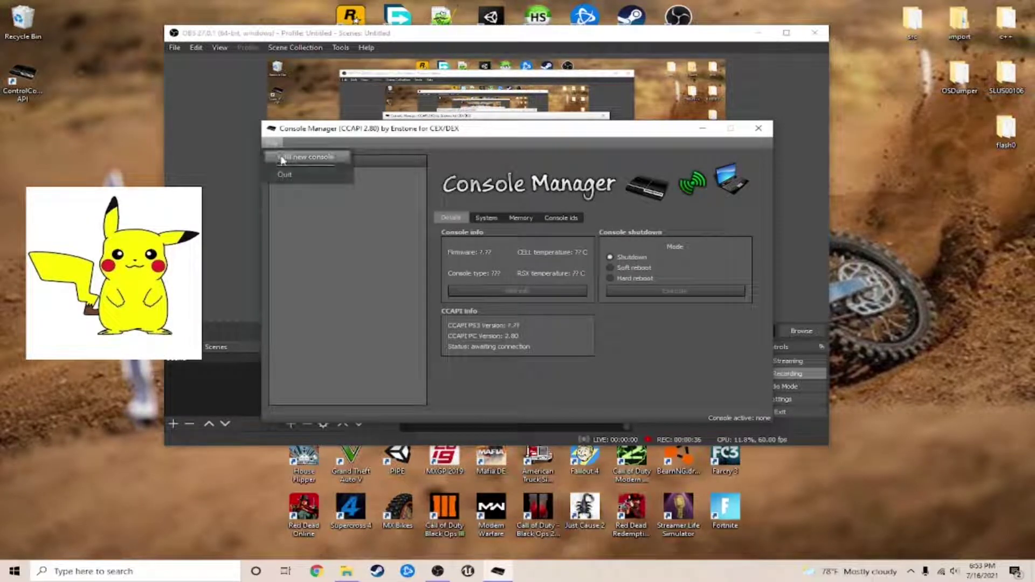
pyautogui.click(305, 157)
# - Enlarge and reposition the Pikachu image in OBS to nearly fill the screen
pyautogui.click(322, 173)
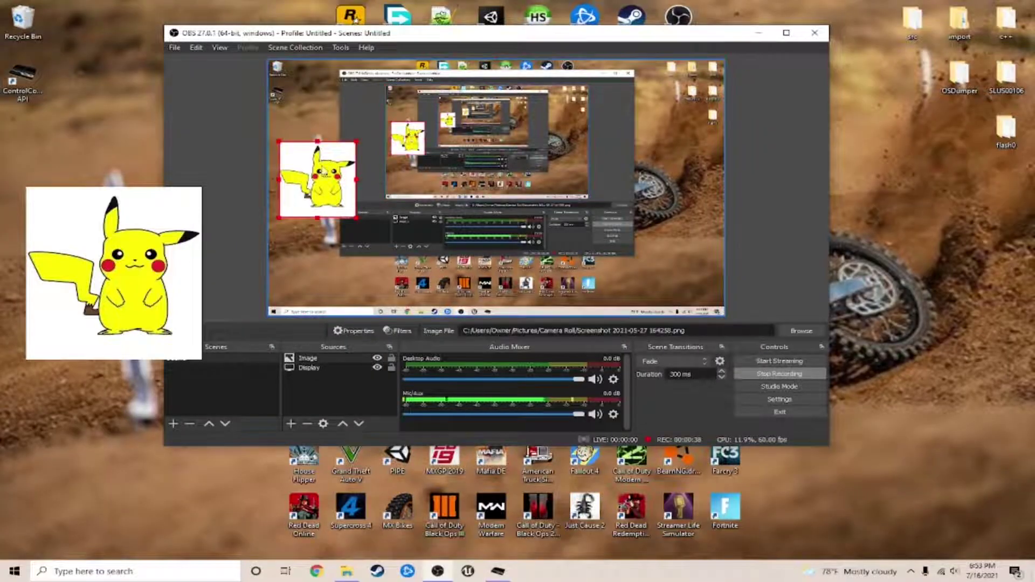
pyautogui.moveTo(356, 218); pyautogui.dragTo(496, 357)
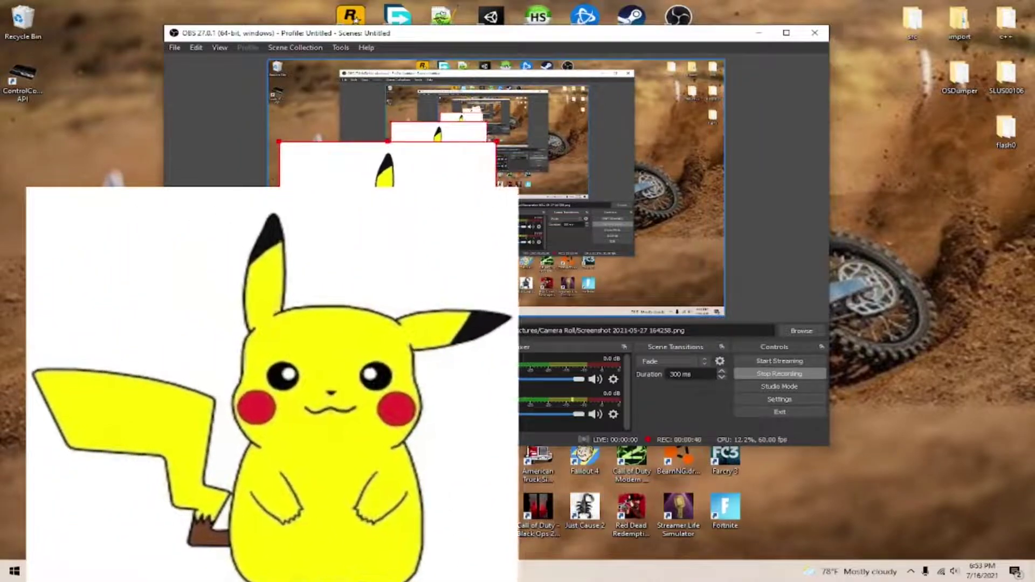
pyautogui.moveTo(410, 280); pyautogui.dragTo(433, 229)
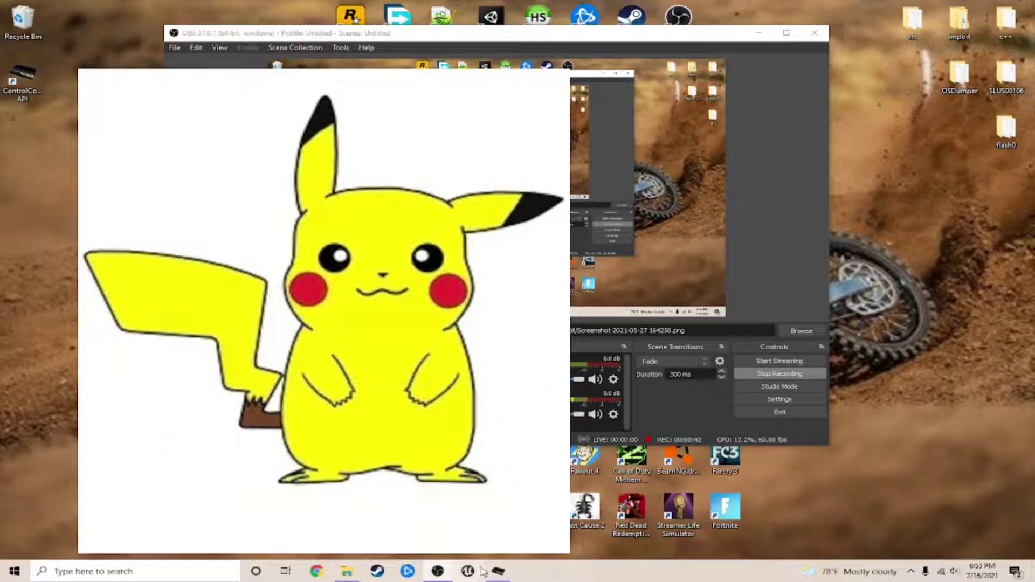
pyautogui.click(497, 571)
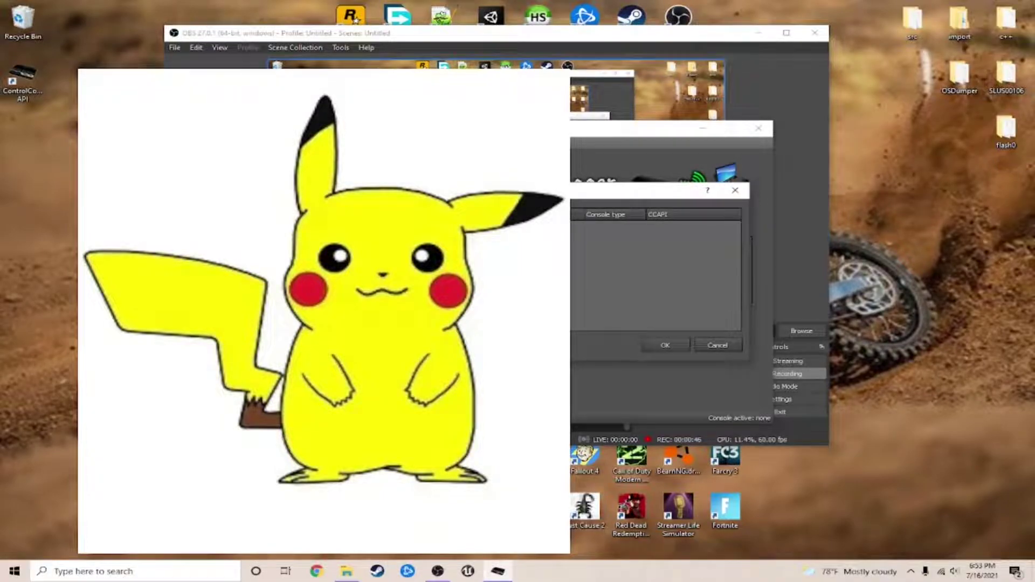
pyautogui.hotkey('alt', 'Tab')
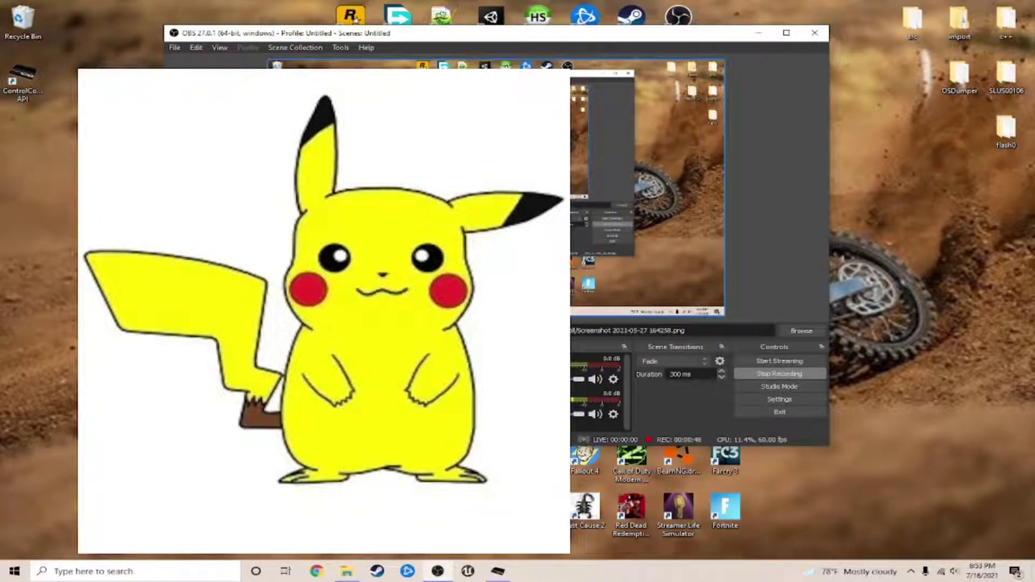
pyautogui.moveTo(521, 306); pyautogui.dragTo(671, 454)
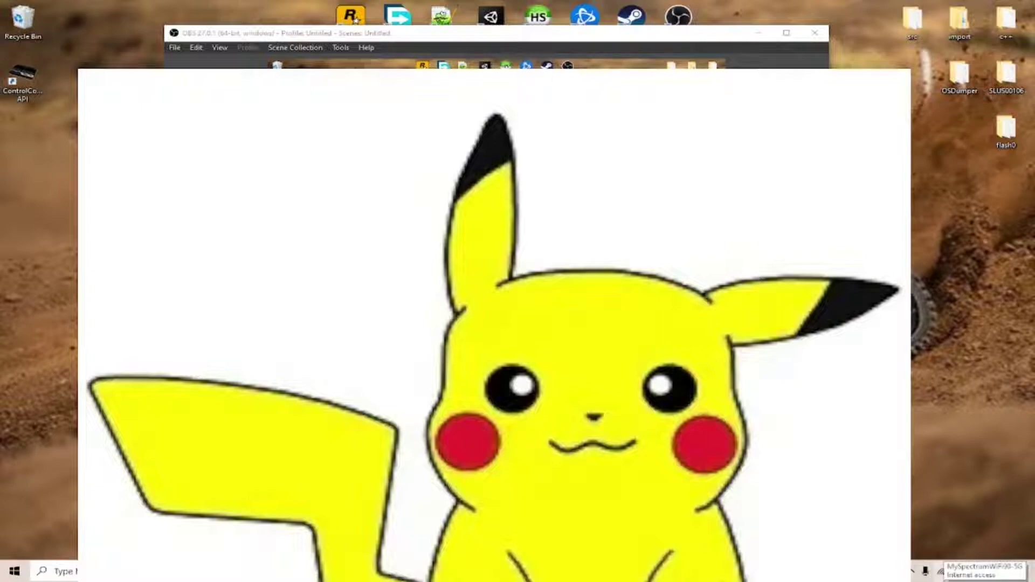
# - Review the taskbar Wi-Fi list, expanding two networks' details, then close it
pyautogui.click(941, 572)
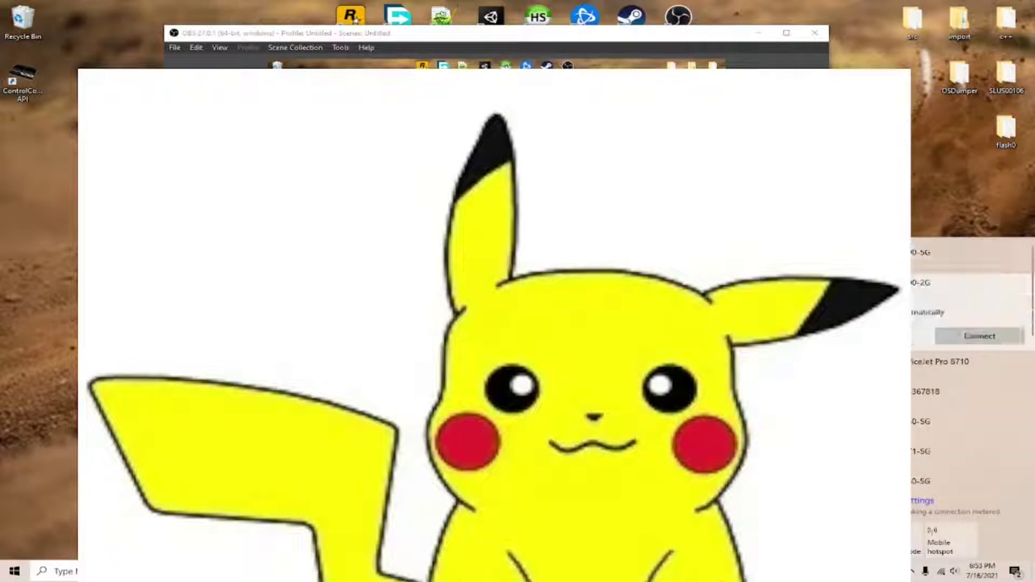
pyautogui.click(927, 265)
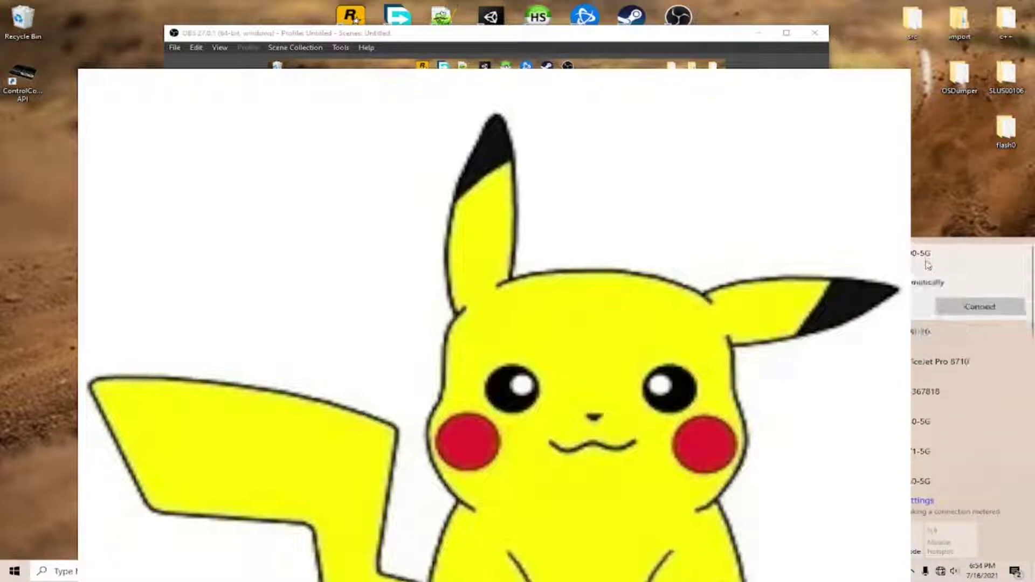
pyautogui.click(935, 332)
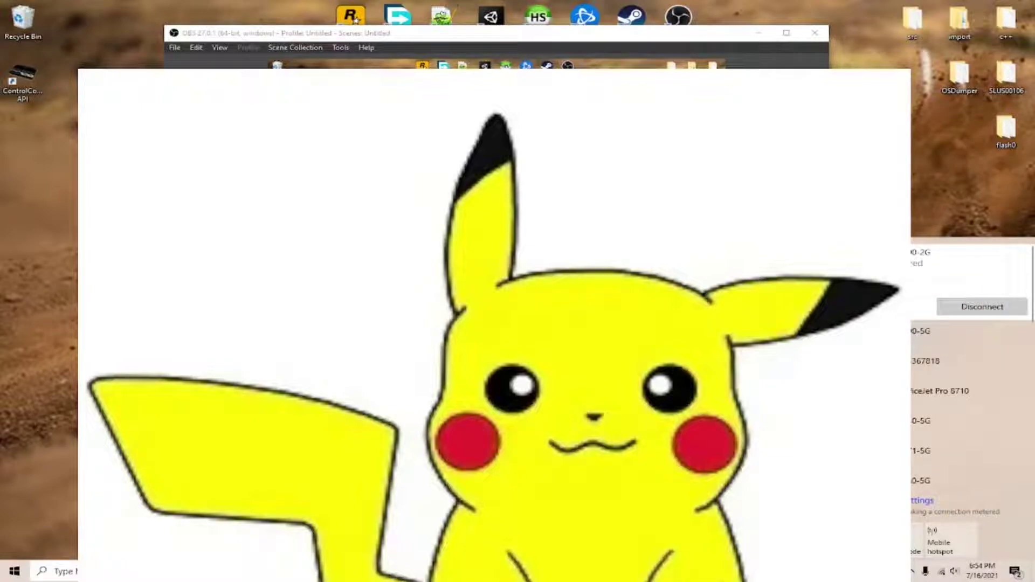
pyautogui.press('Escape')
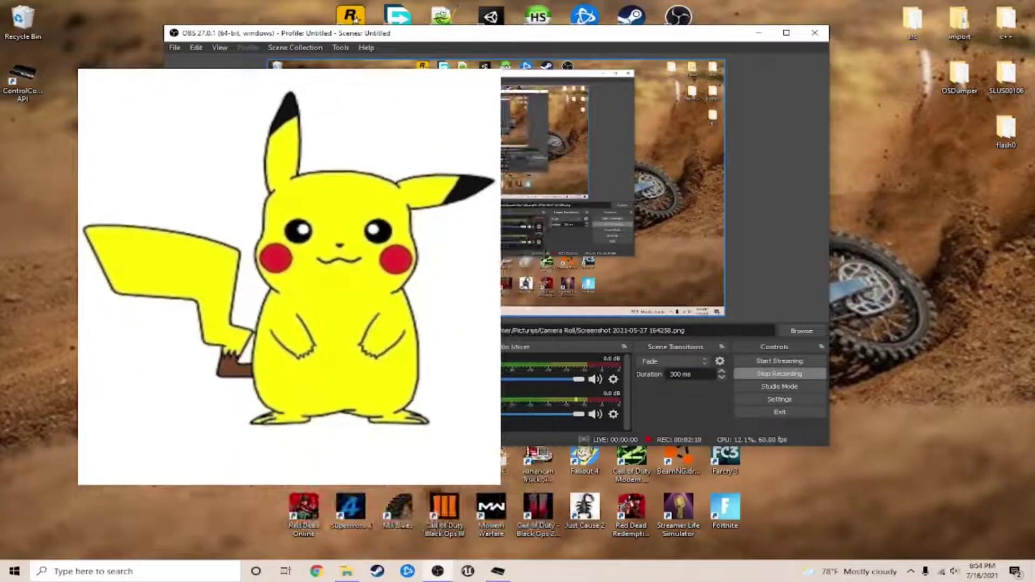
# - Connect Console Manager to the PS3 and dismiss the success message
pyautogui.click(492, 577)
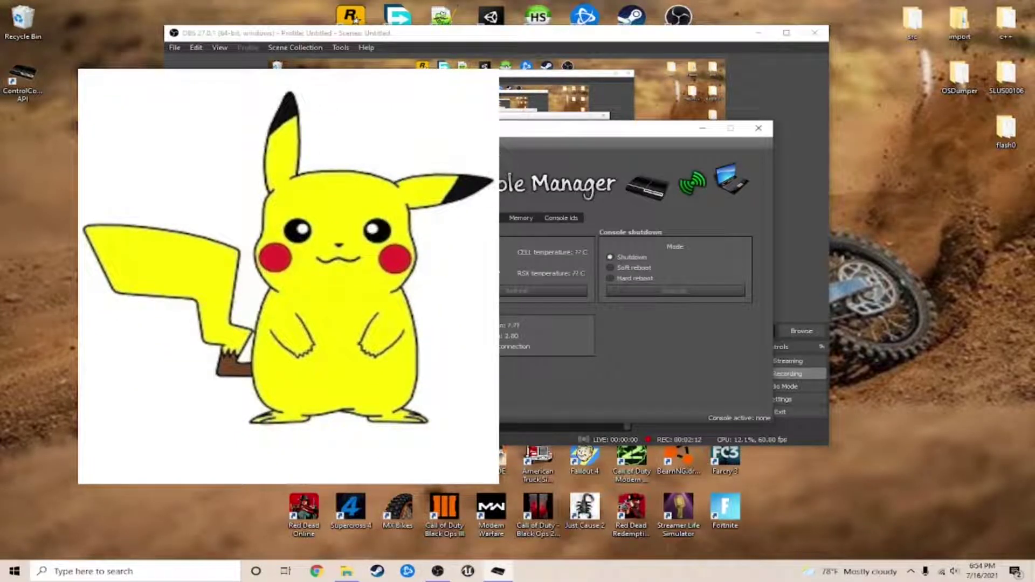
pyautogui.moveTo(482, 134); pyautogui.dragTo(575, 233)
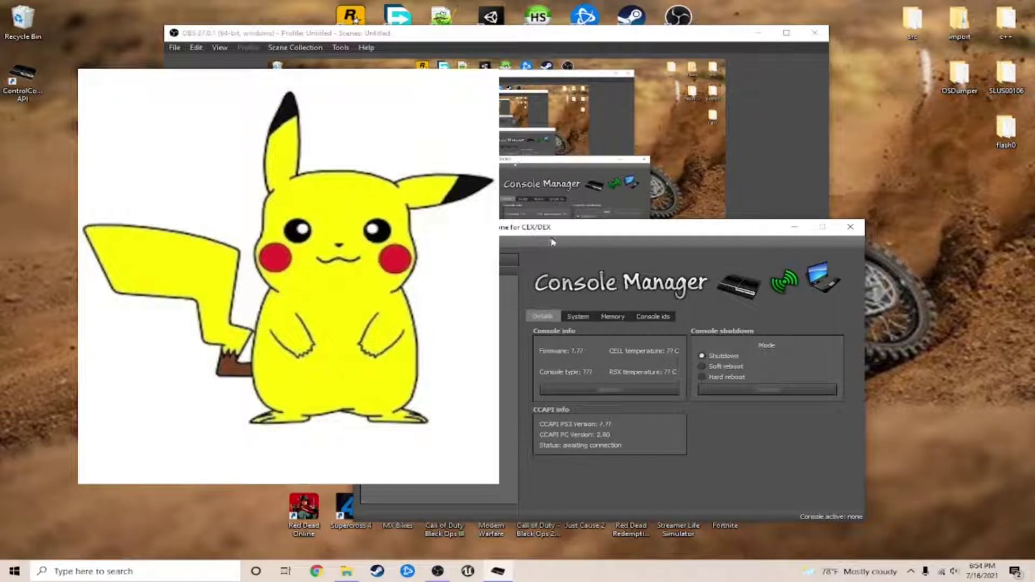
pyautogui.rightClick(516, 275)
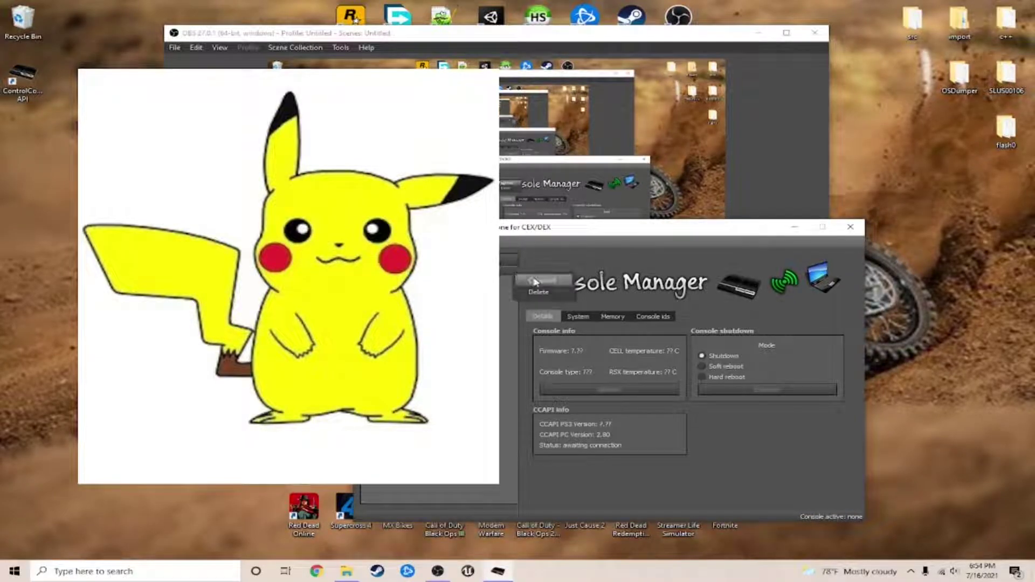
pyautogui.click(535, 277)
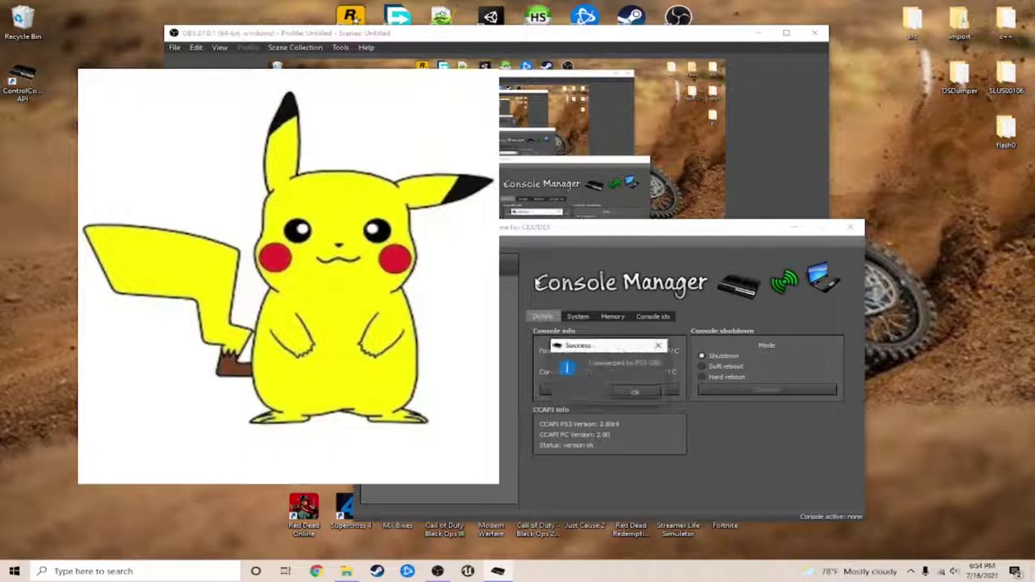
pyautogui.moveTo(576, 345); pyautogui.dragTo(579, 203)
pyautogui.click(637, 249)
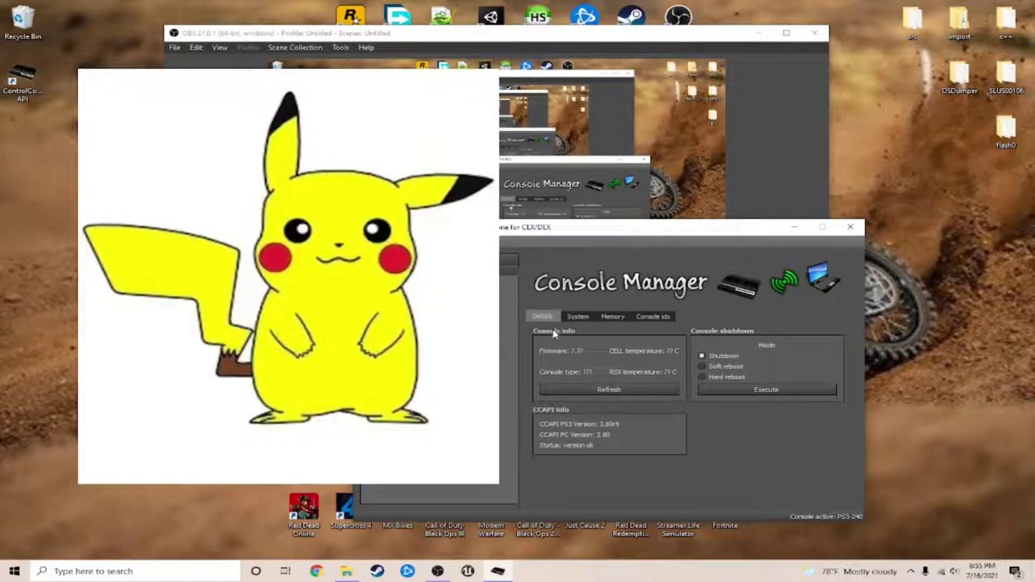
# - Refresh to read firmware 4.88 CEX and temperatures, browse the tabs, then minimize Console Manager
pyautogui.click(590, 391)
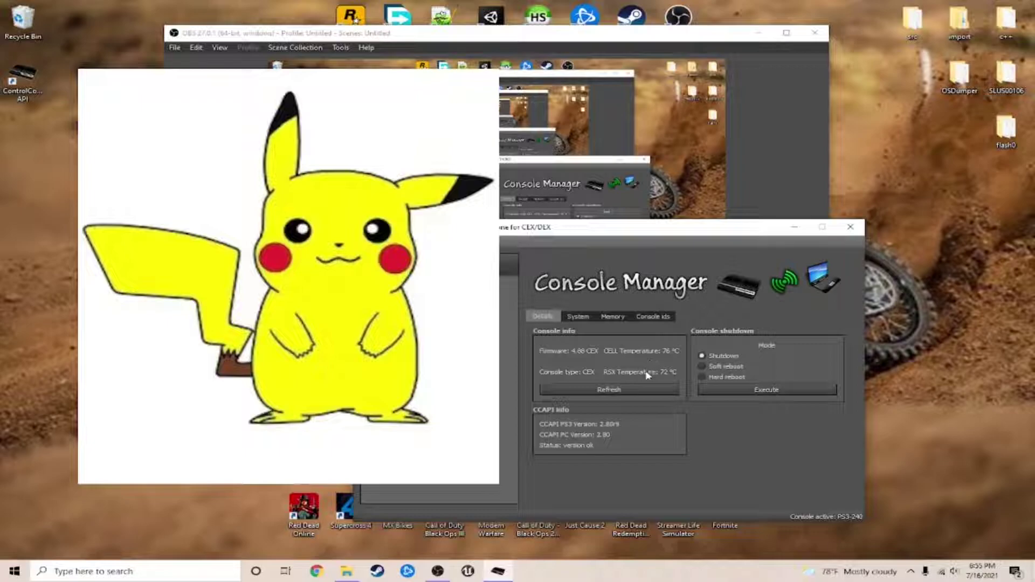
pyautogui.click(578, 317)
pyautogui.click(614, 318)
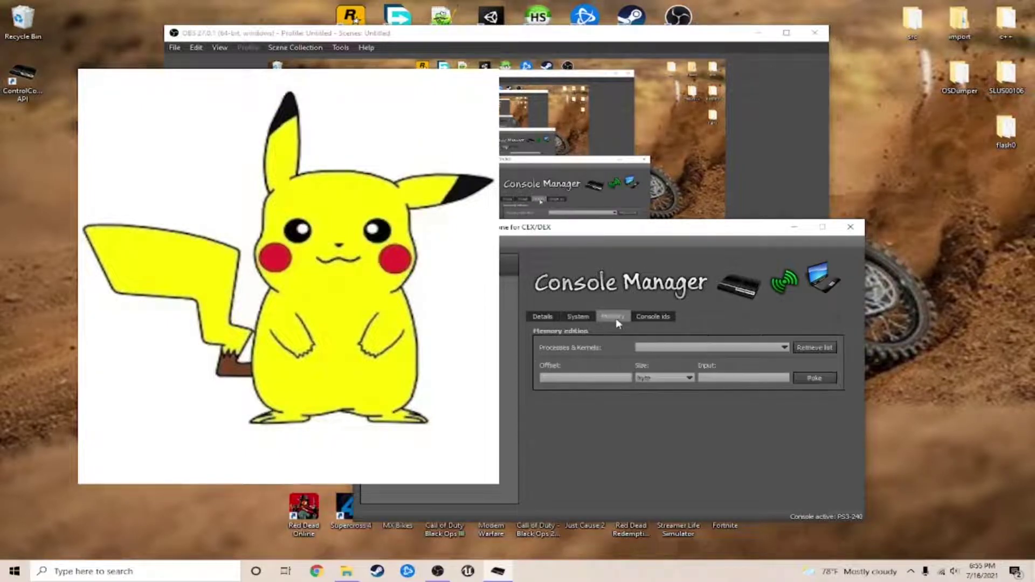
pyautogui.click(649, 318)
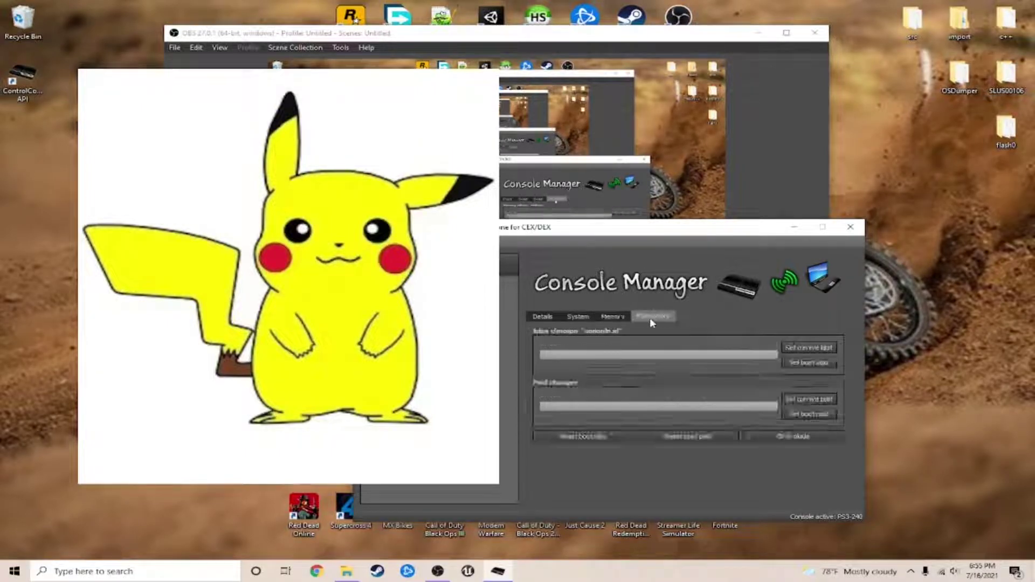
pyautogui.click(543, 317)
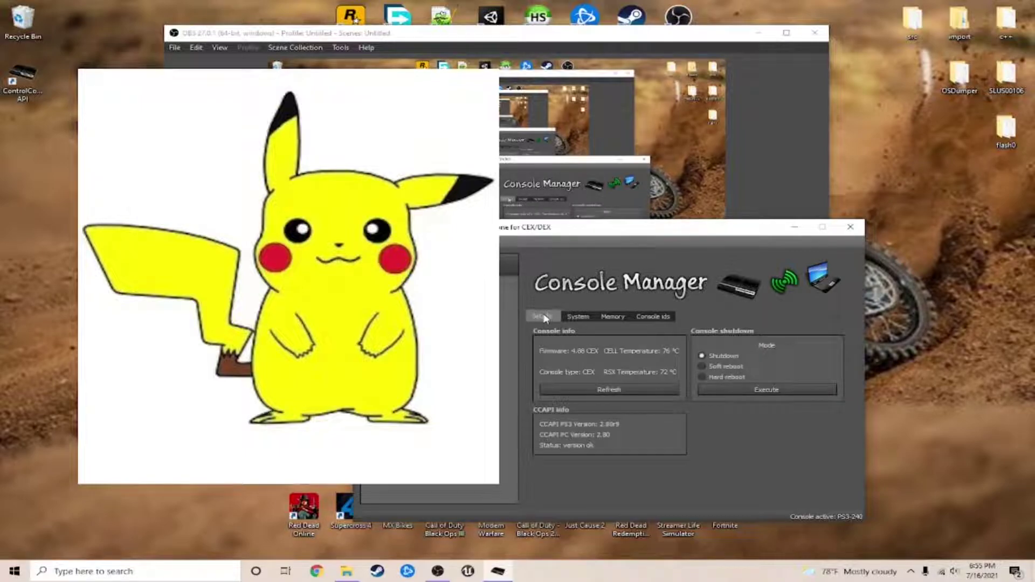
pyautogui.click(806, 232)
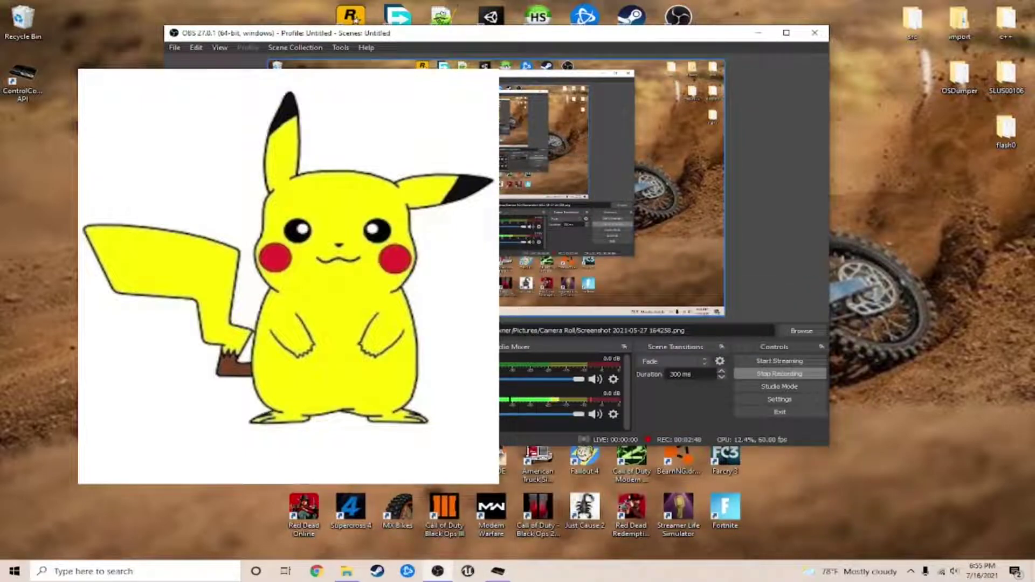
# - Deselect the Pikachu Image source in the OBS preview and minimize OBS Studio
pyautogui.rightClick(437, 216)
pyautogui.press('Escape')
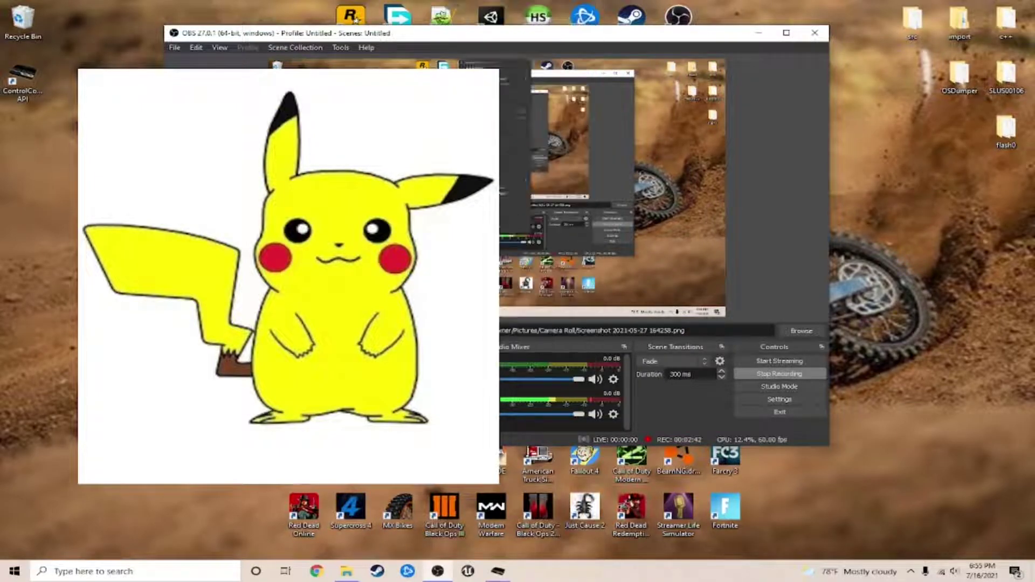
pyautogui.click(377, 379)
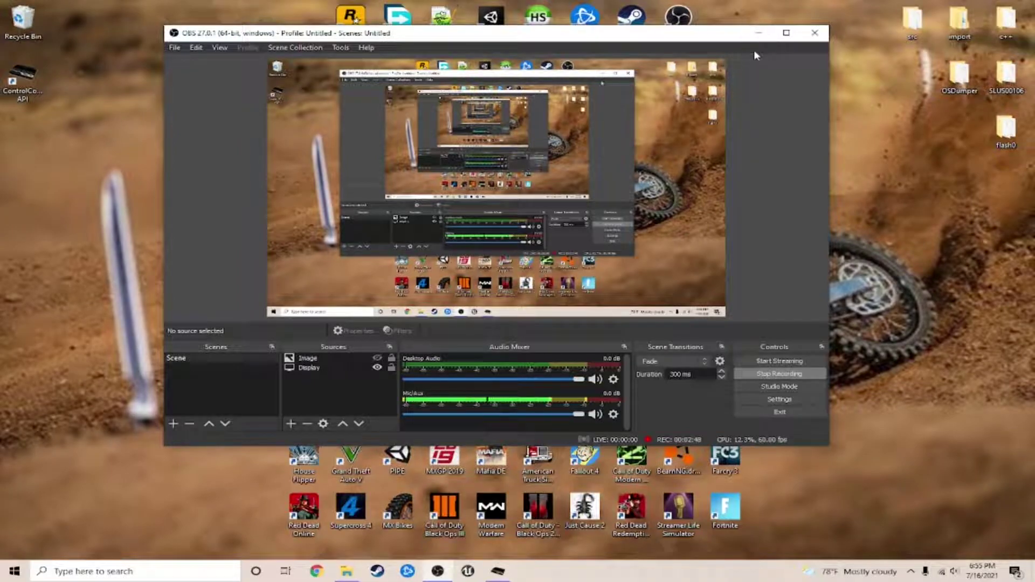
pyautogui.click(760, 34)
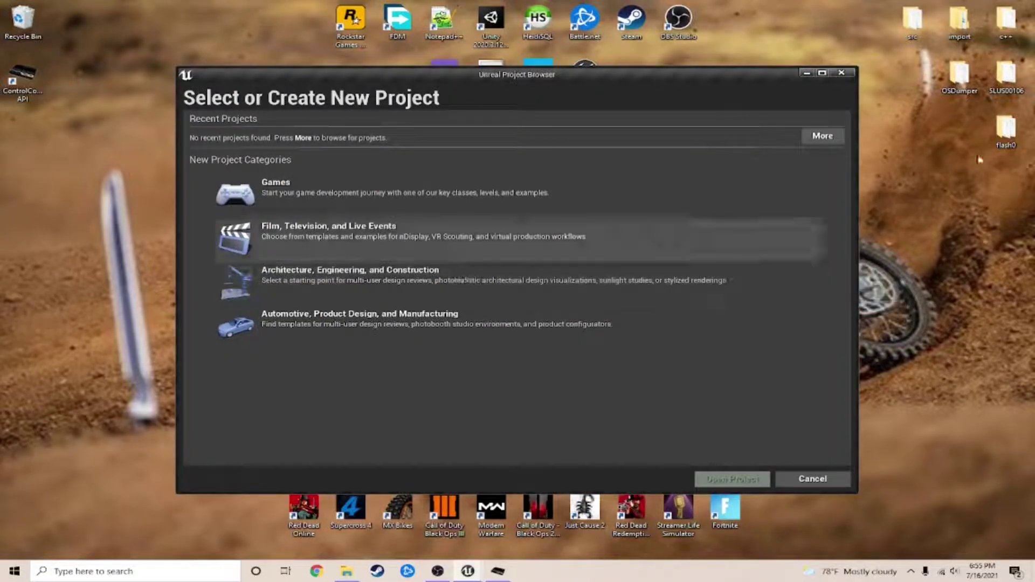
# - Dismiss the Unreal Project Browser, extract the Ps3 Multi CoD RTM Tool archive, then delete the archive
pyautogui.click(843, 73)
pyautogui.rightClick(439, 235)
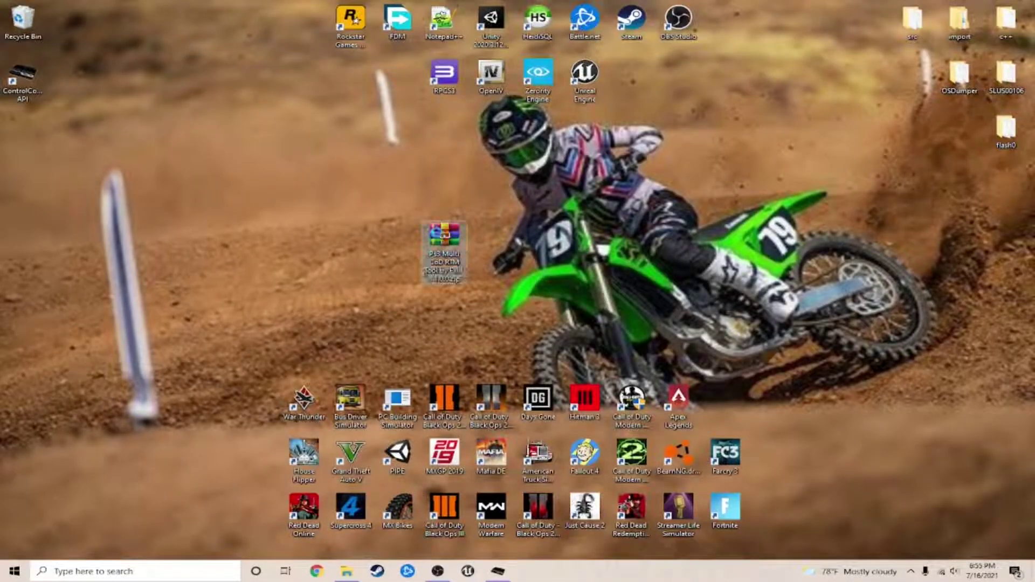
pyautogui.click(496, 302)
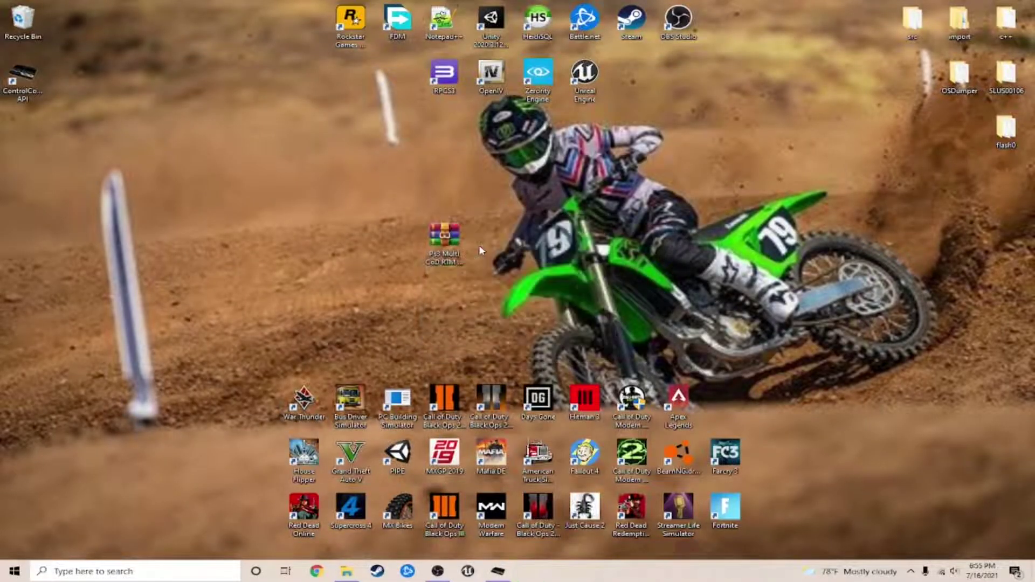
pyautogui.rightClick(453, 235)
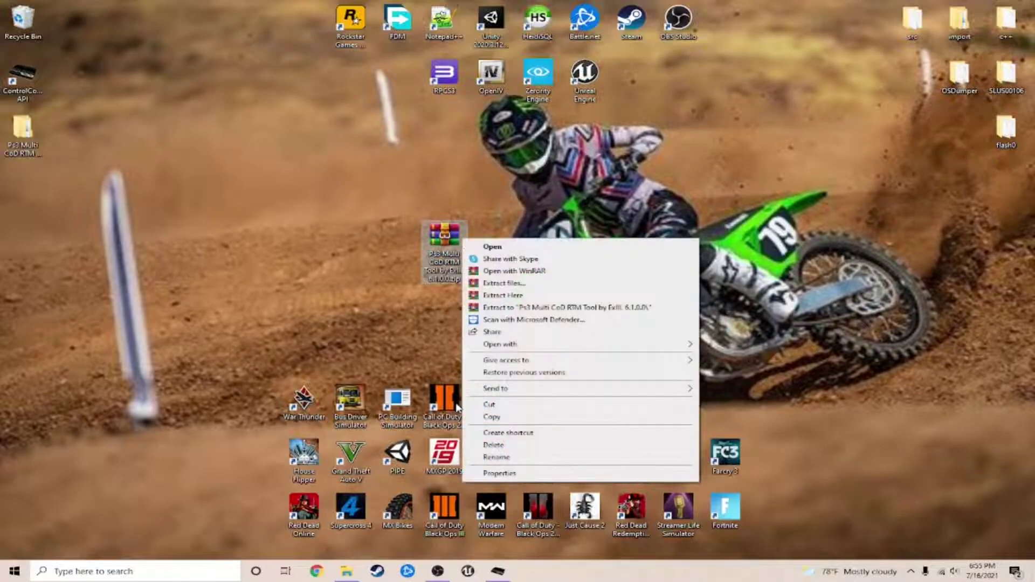
pyautogui.click(488, 442)
# - Launch the Ps3 Multi CoD RTM Tool program from its extracted inner folder
pyautogui.doubleClick(20, 151)
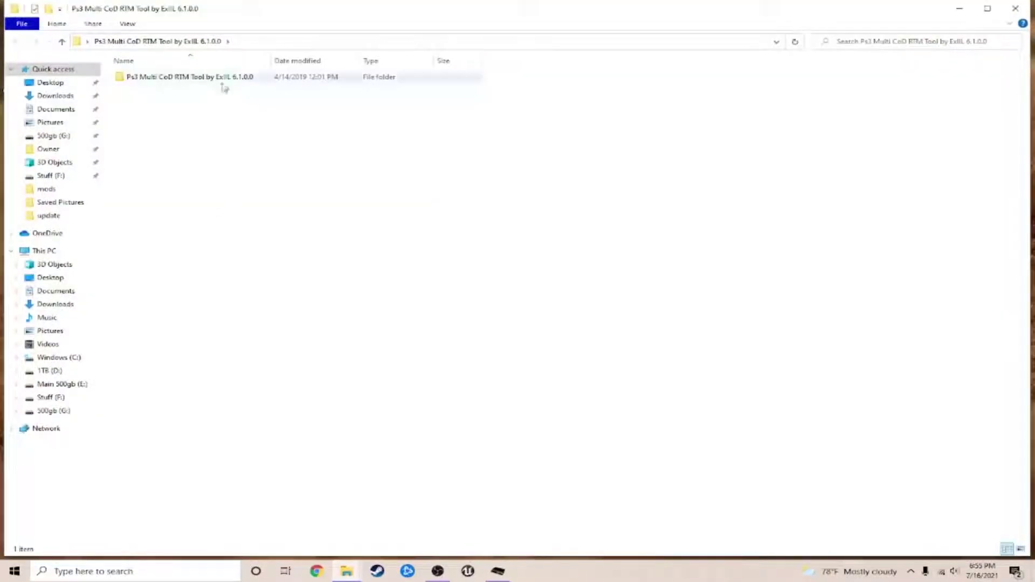
pyautogui.doubleClick(222, 80)
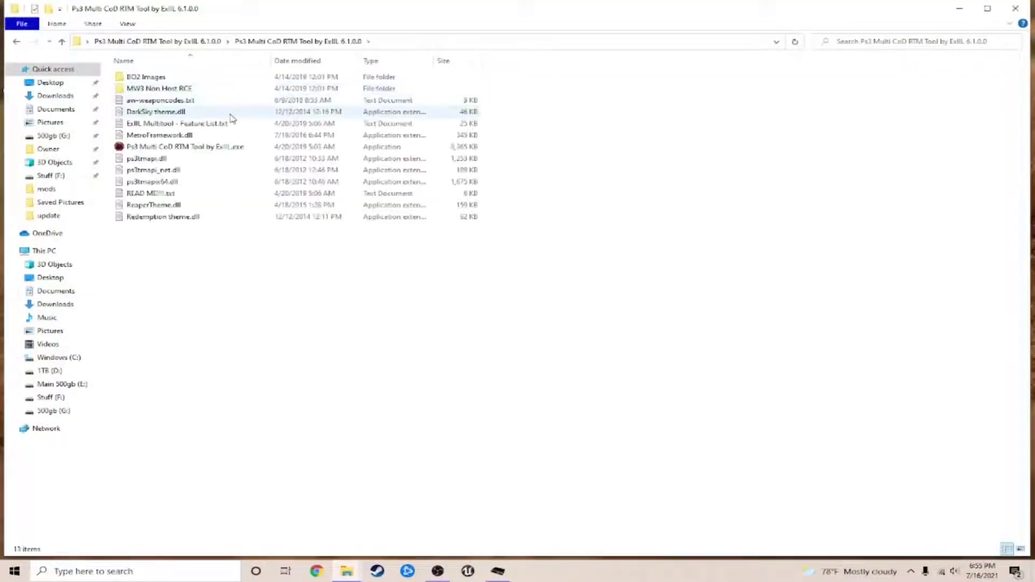
pyautogui.doubleClick(233, 150)
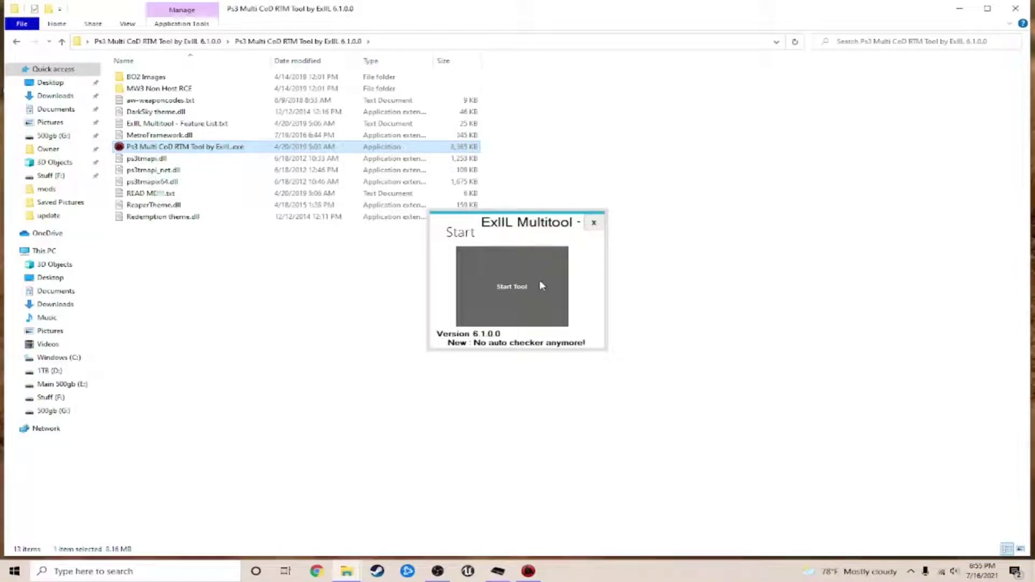
# - Start the ExIIL Multitool, acknowledge its success message, and close File Explorer
pyautogui.click(541, 286)
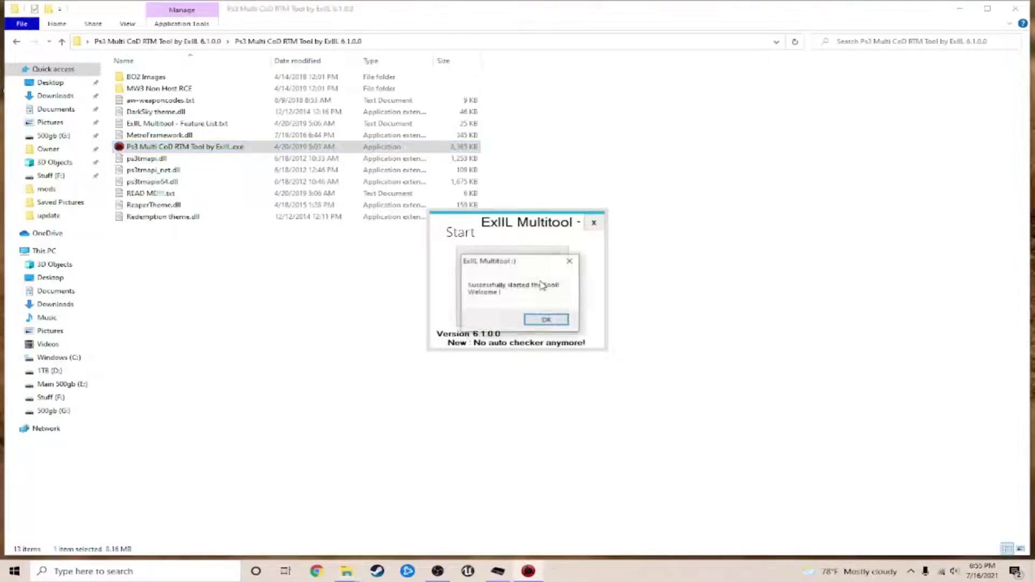
pyautogui.click(534, 319)
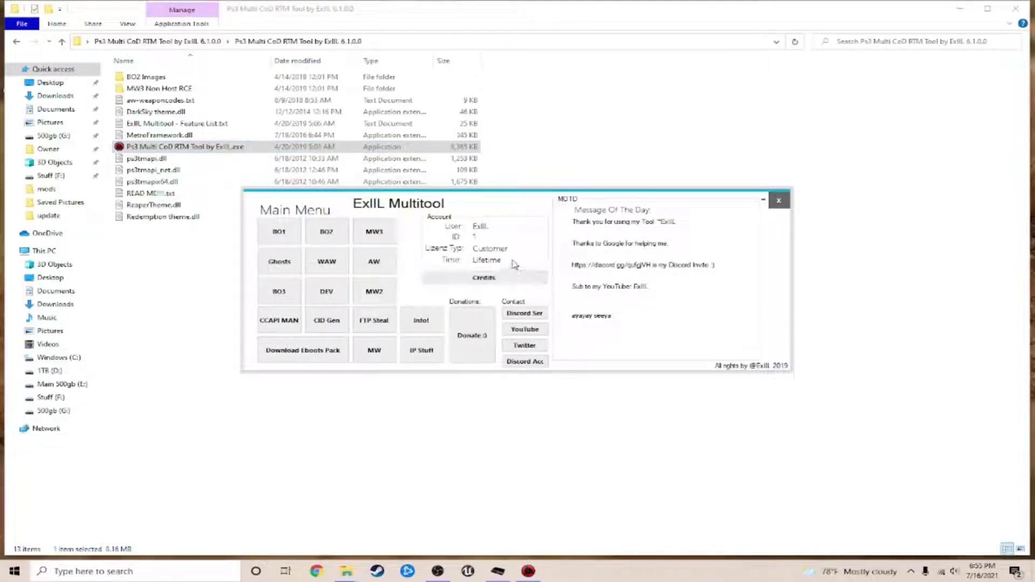
pyautogui.click(1026, 12)
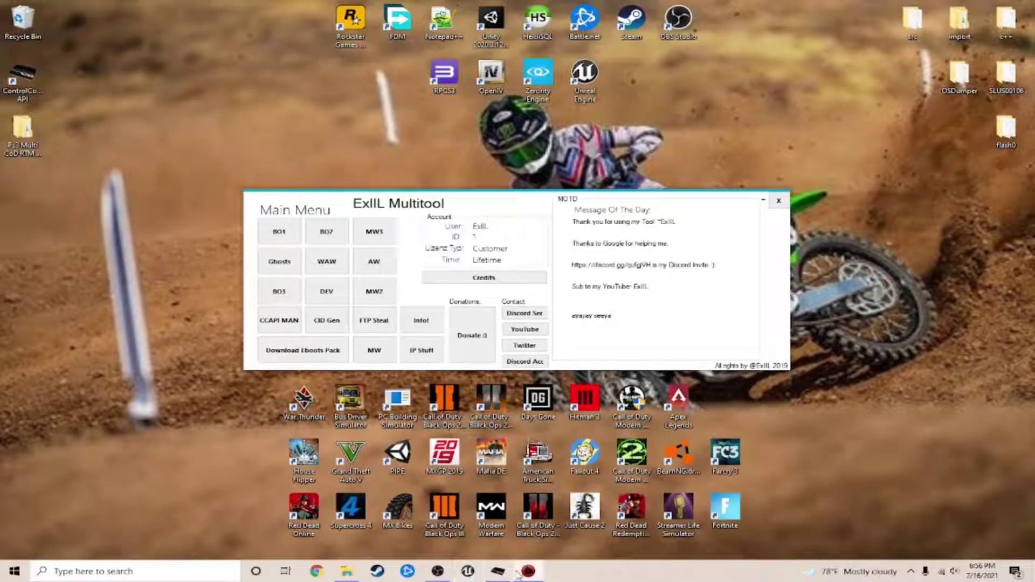
pyautogui.moveTo(499, 574)
# - With OBS showing the PS3 XMB, scroll down the Game column from GTAV MODDED and back up
pyautogui.click(438, 571)
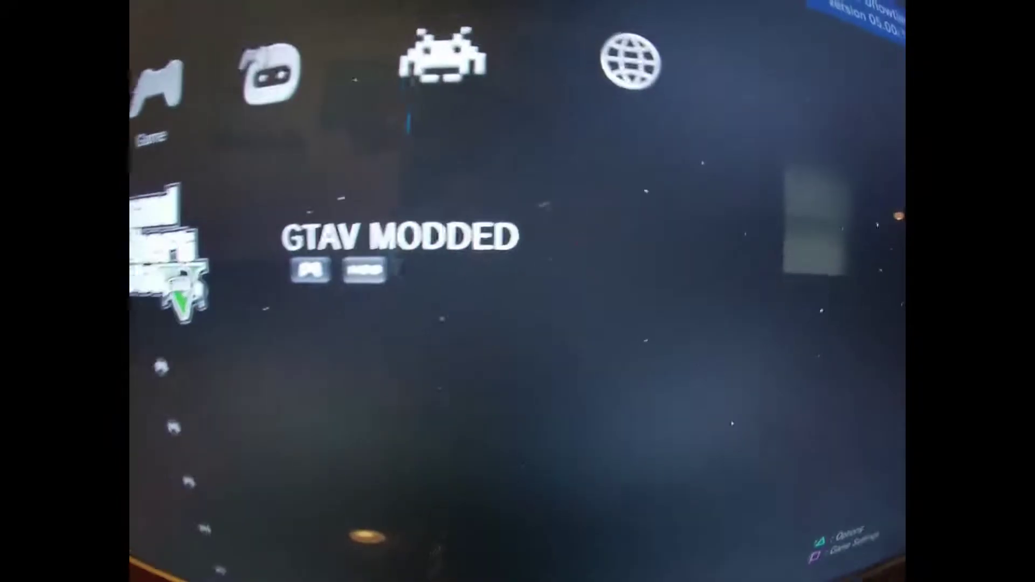
pyautogui.press('Down')
pyautogui.press('Down')
pyautogui.press('Down')
pyautogui.press('Down')
pyautogui.press('Down')
pyautogui.press('Down')
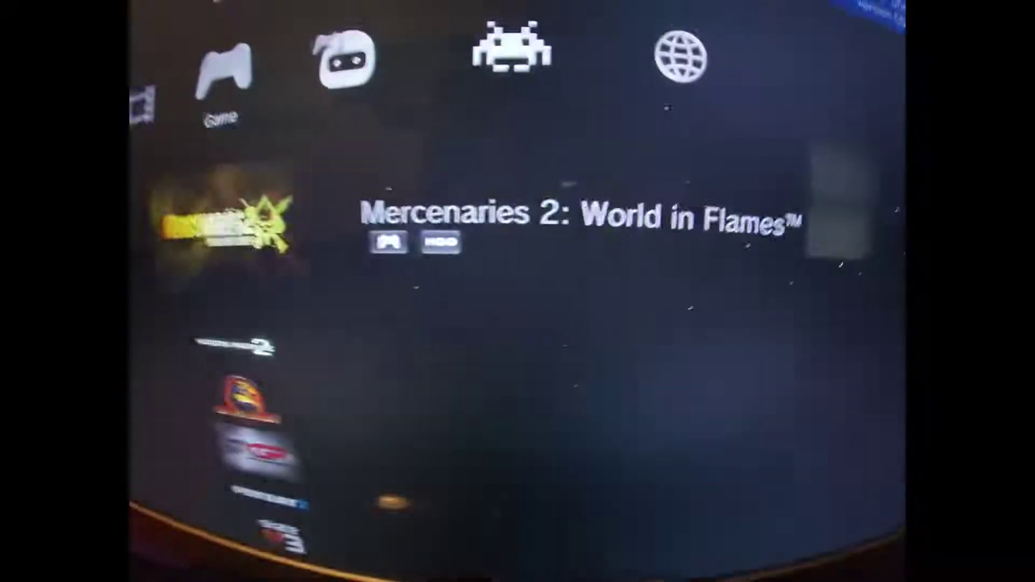
pyautogui.press('Up')
pyautogui.press('Up')
pyautogui.press('Up')
pyautogui.press('Up')
pyautogui.press('Up')
pyautogui.press('Up')
pyautogui.press('Up')
pyautogui.press('Up')
pyautogui.press('Up')
pyautogui.press('Up')
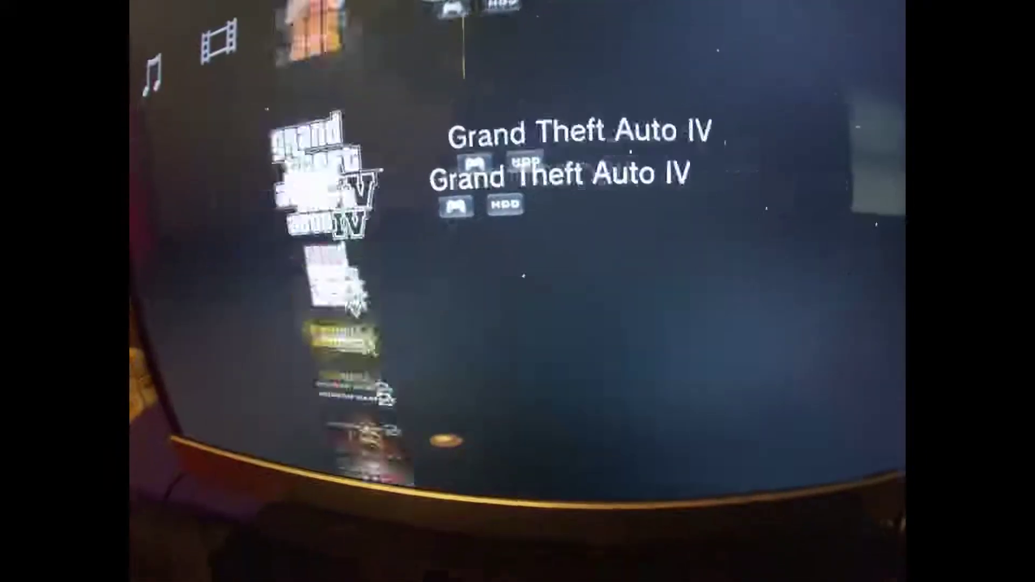
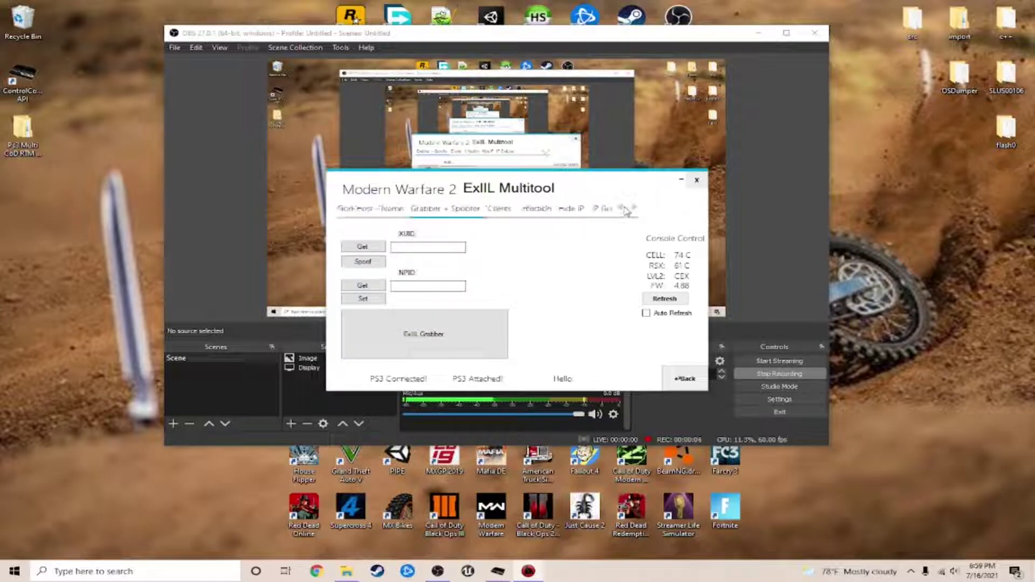
pyautogui.click(362, 212)
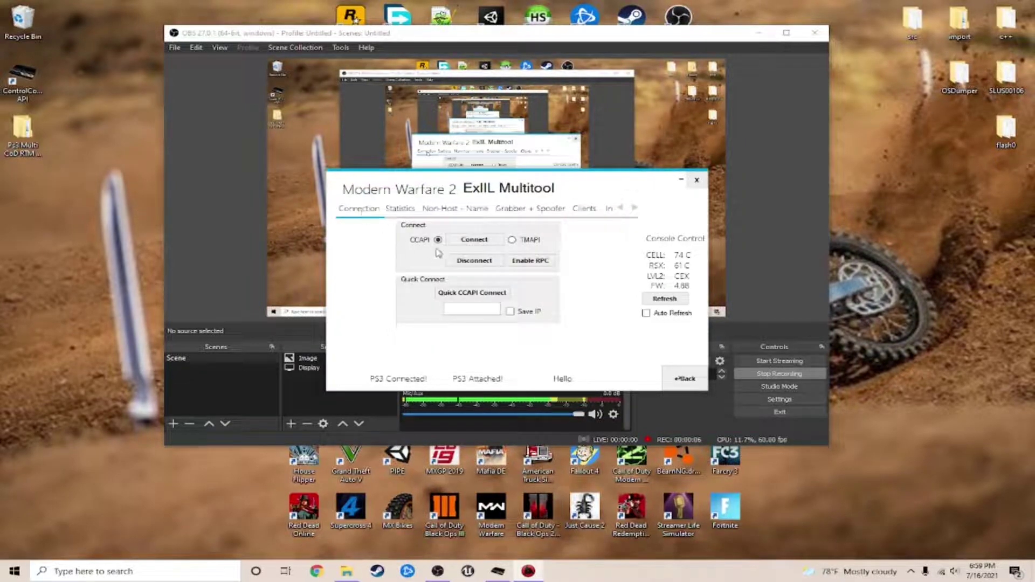
pyautogui.click(404, 209)
pyautogui.click(441, 209)
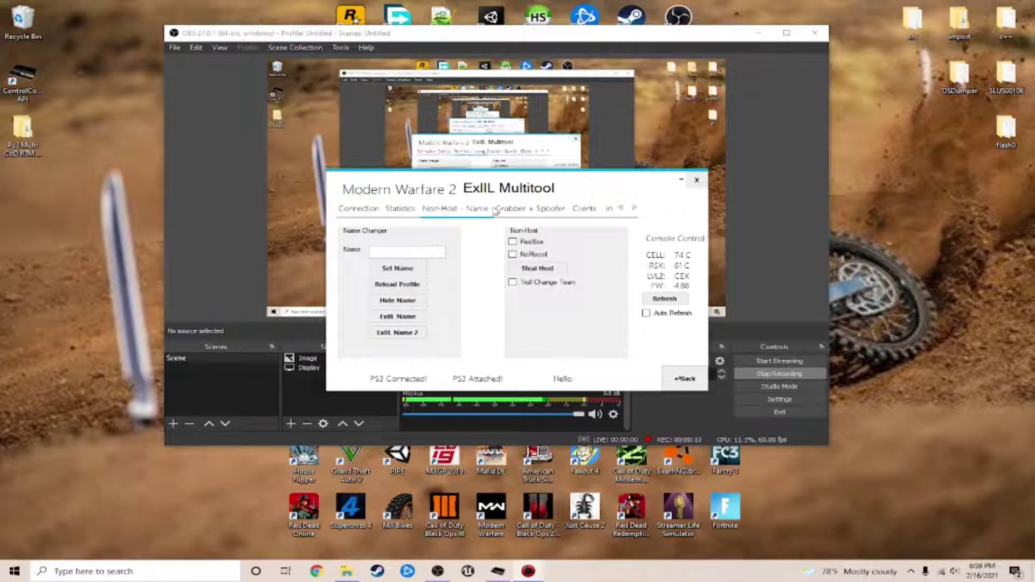
pyautogui.click(520, 213)
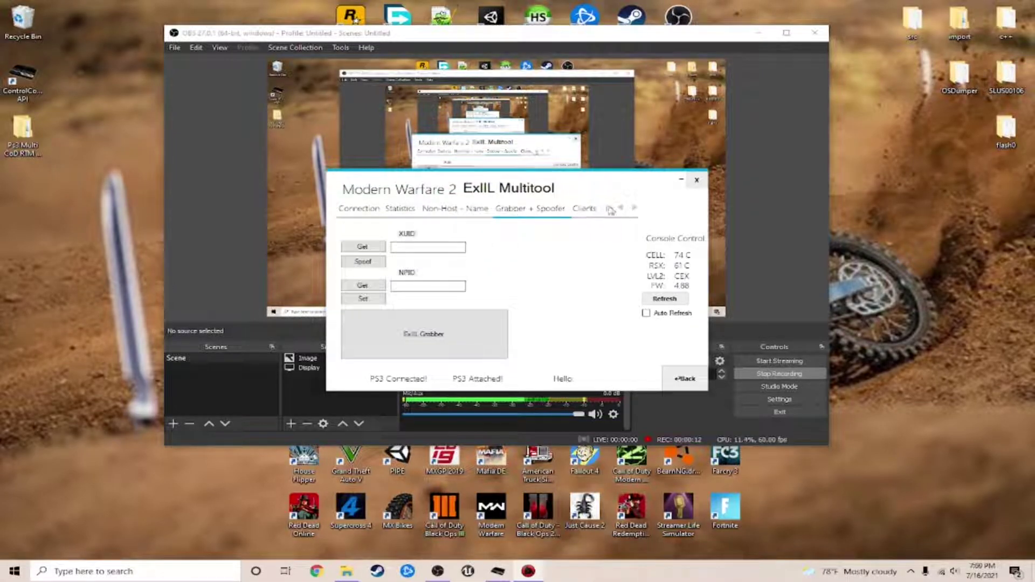
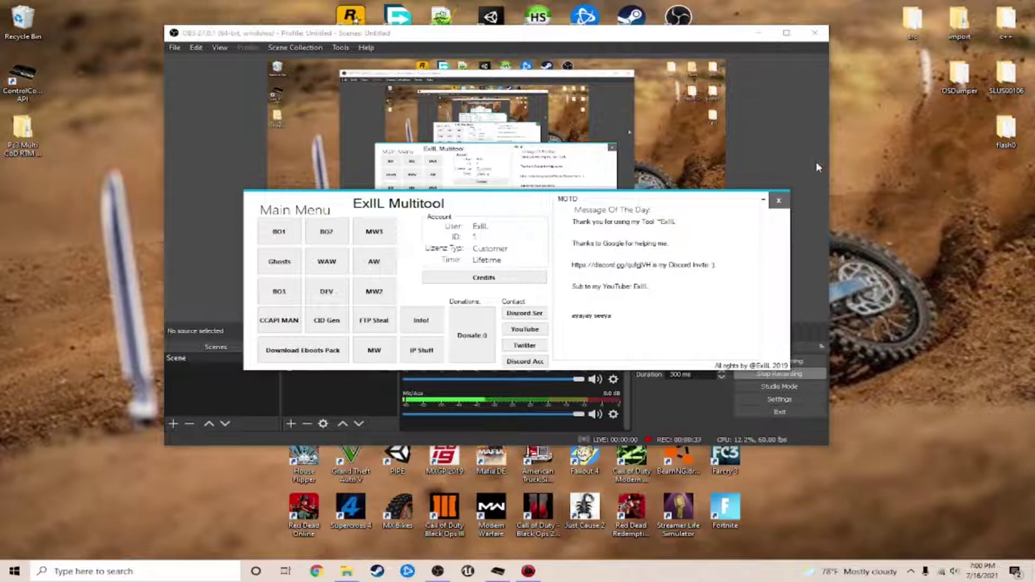
# - Close the ExIIL Multitool main menu window, leaving OBS Studio visible
pyautogui.click(779, 200)
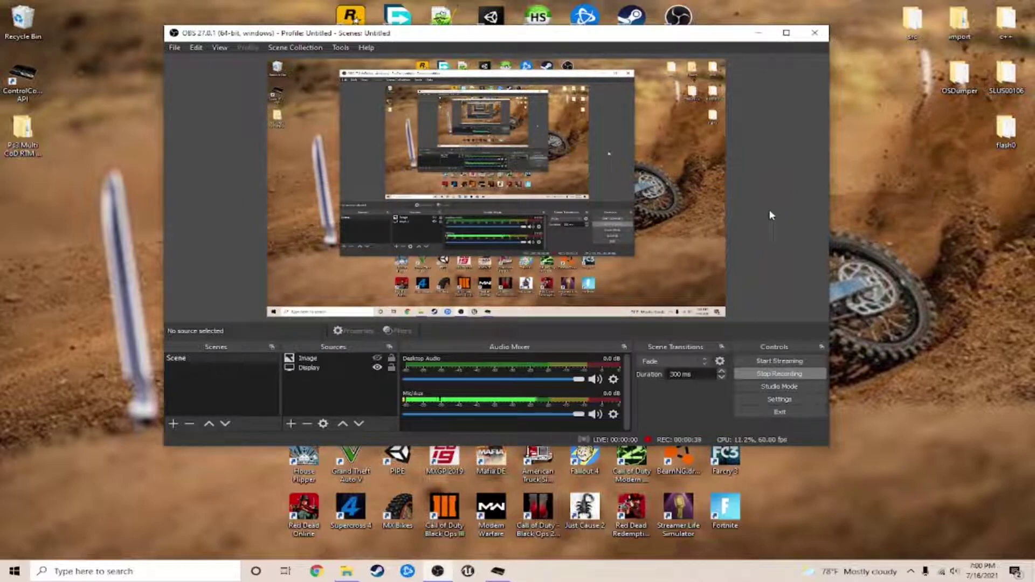